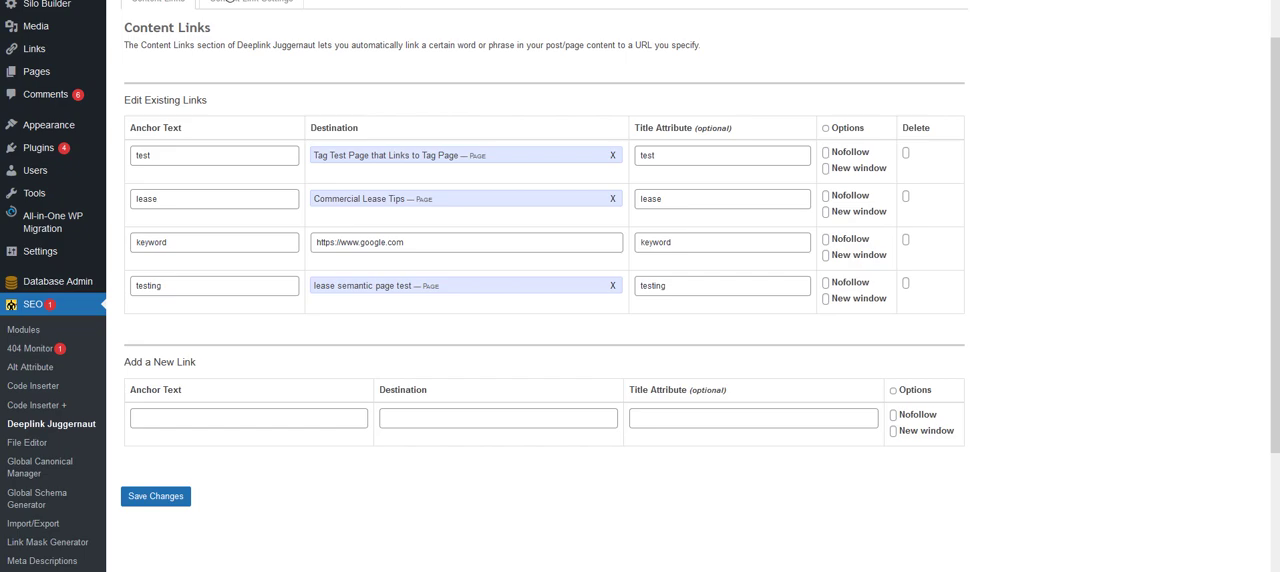
- Look over the SEO modules list and open the Deeplink Juggernaut module at its new link entry
mouse_move(236, 14)
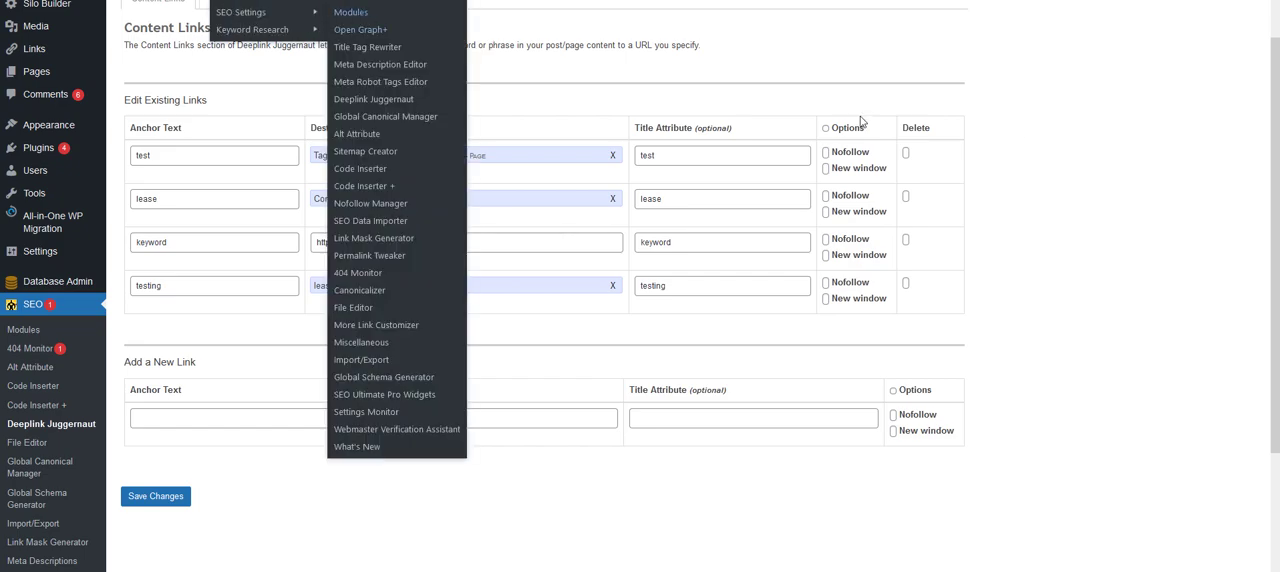
scroll(1009, 164, "down", 4)
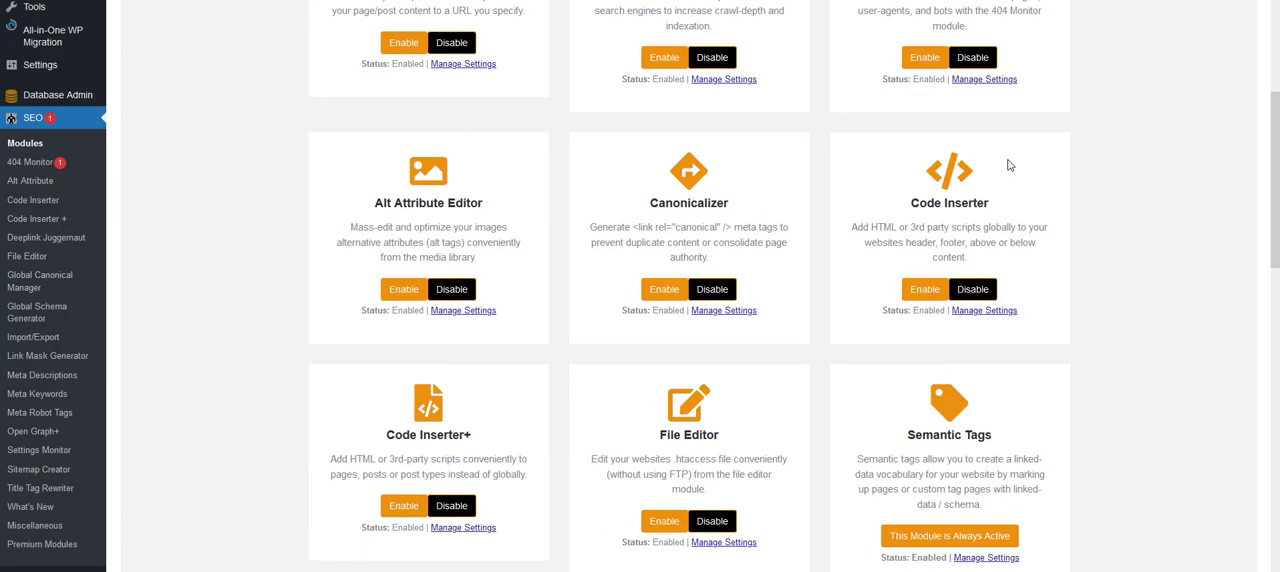
scroll(1080, 194, "up", 3)
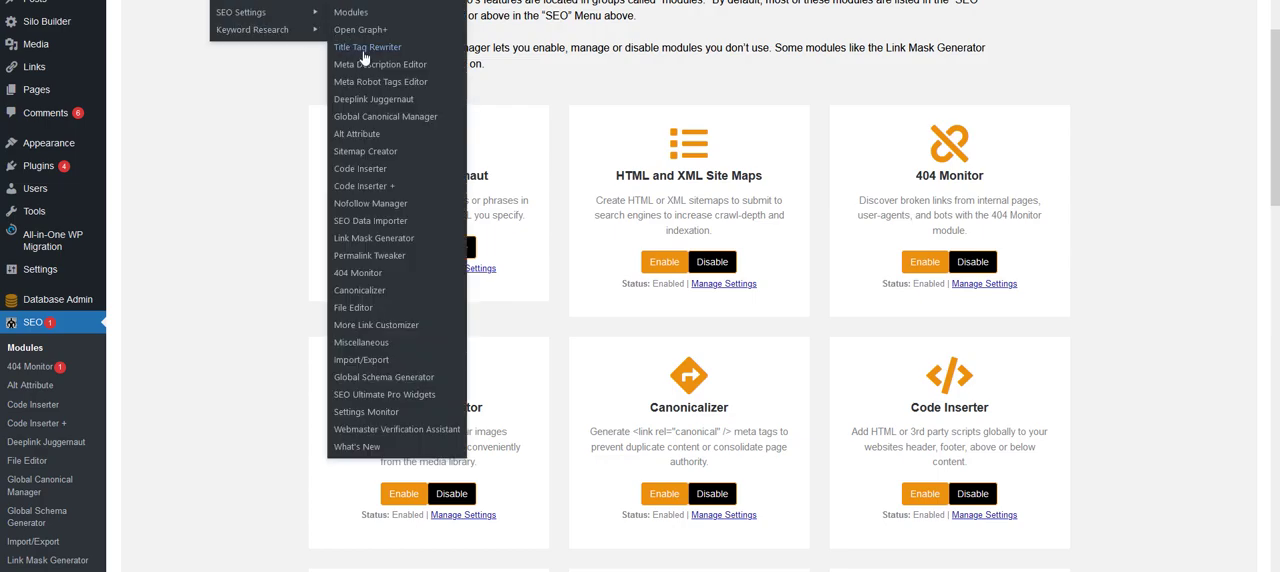
left_click(364, 101)
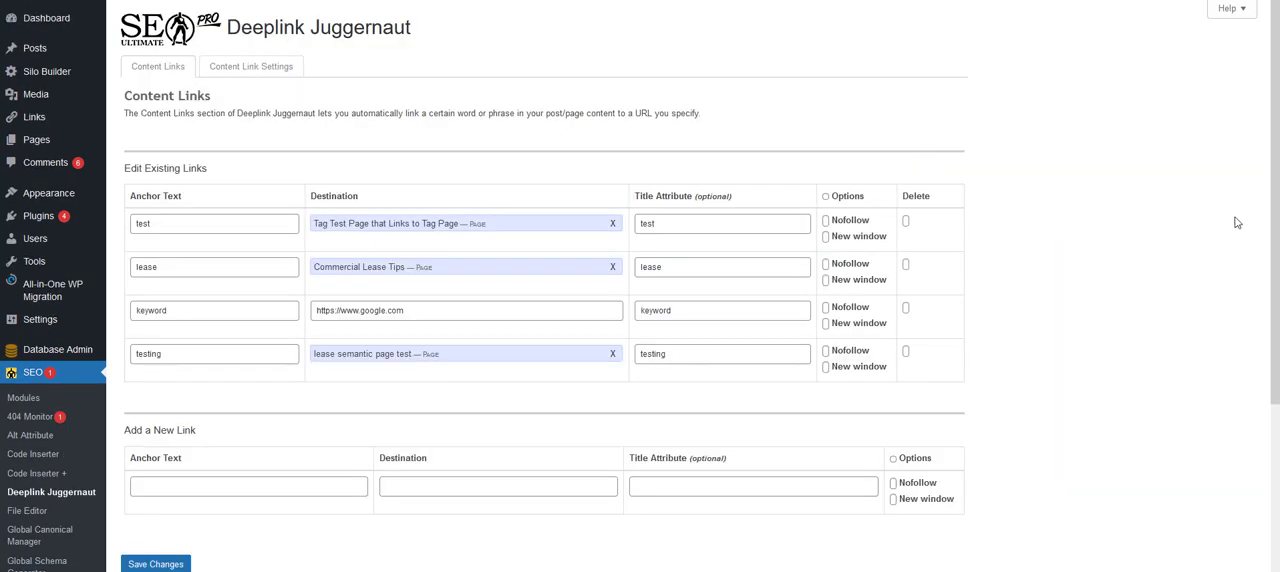
left_click(343, 482)
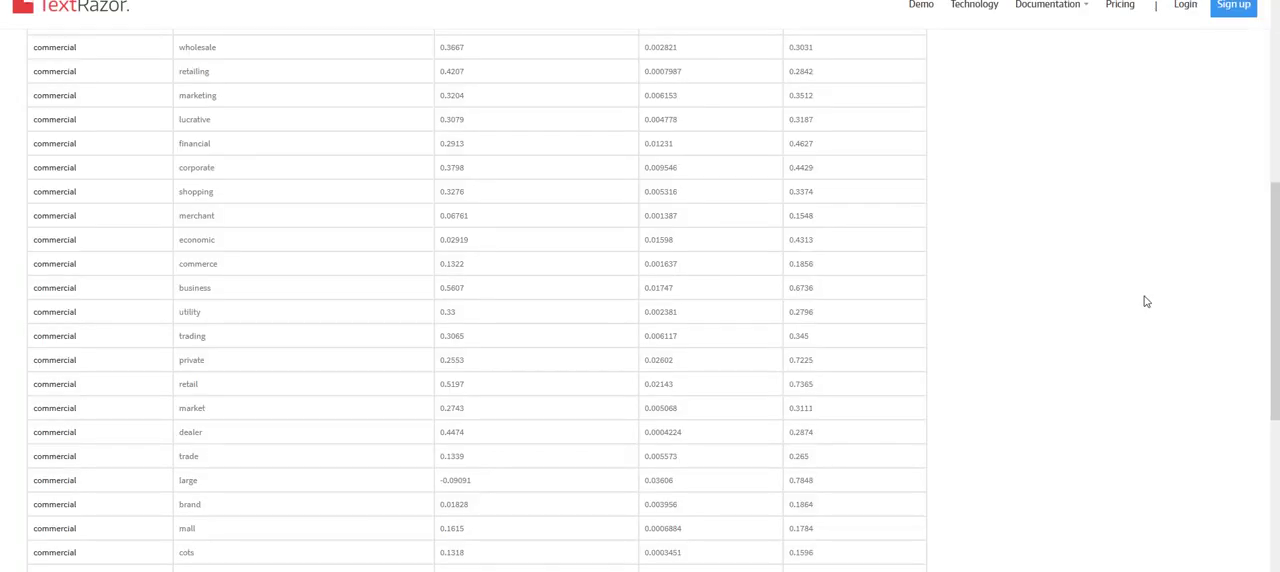
scroll(1147, 308, "up", 10)
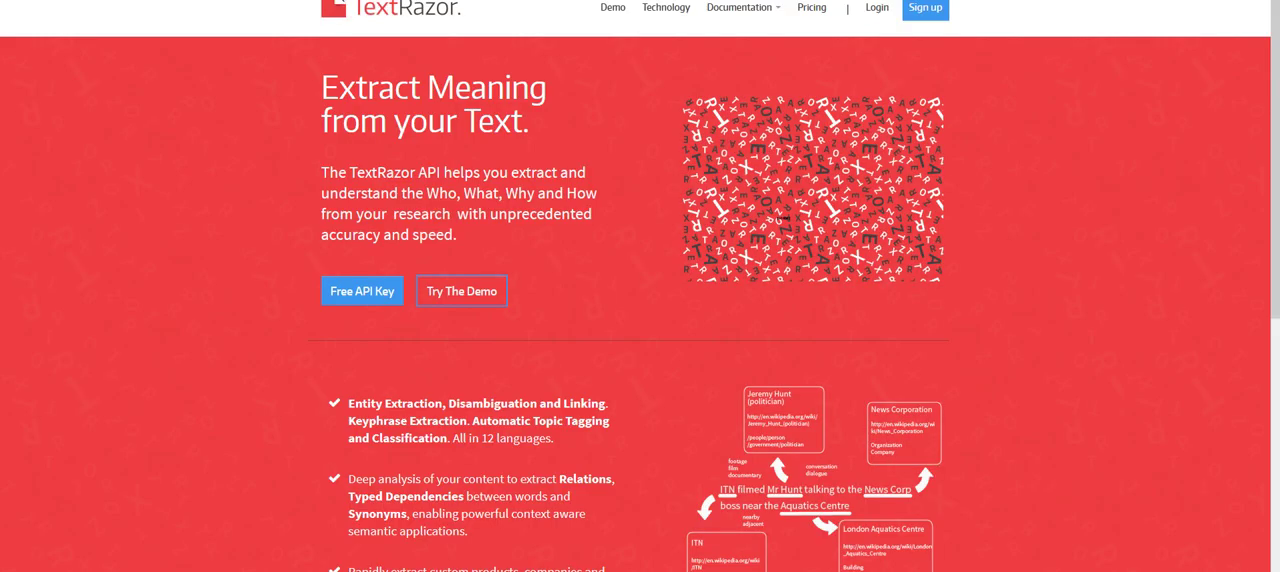
key("alt+Left")
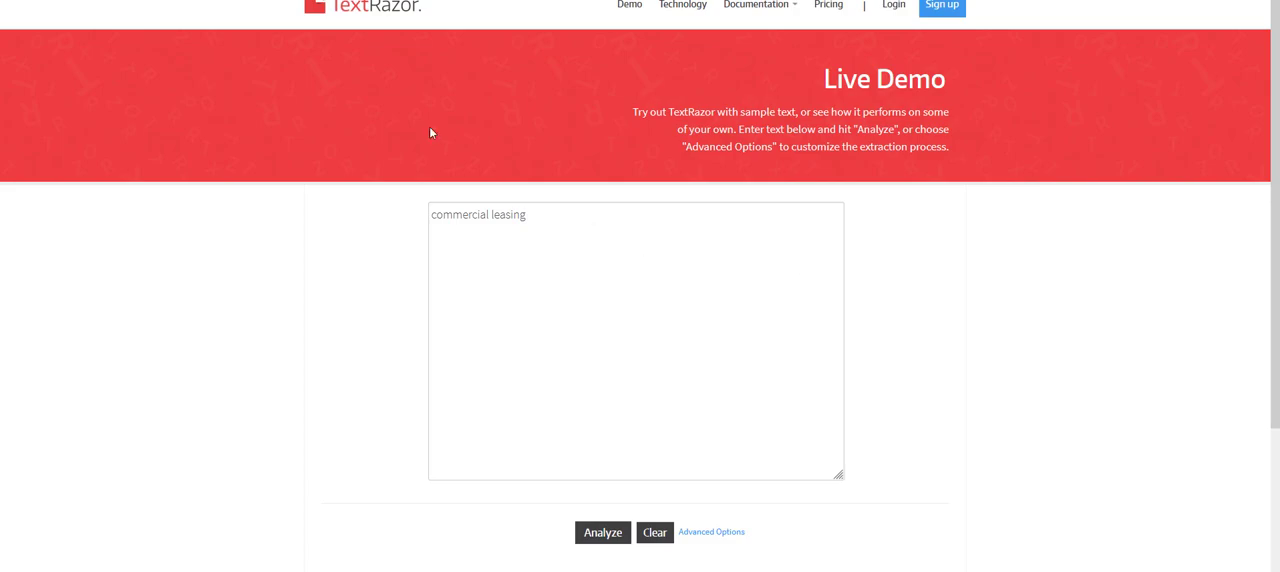
left_click(341, 3)
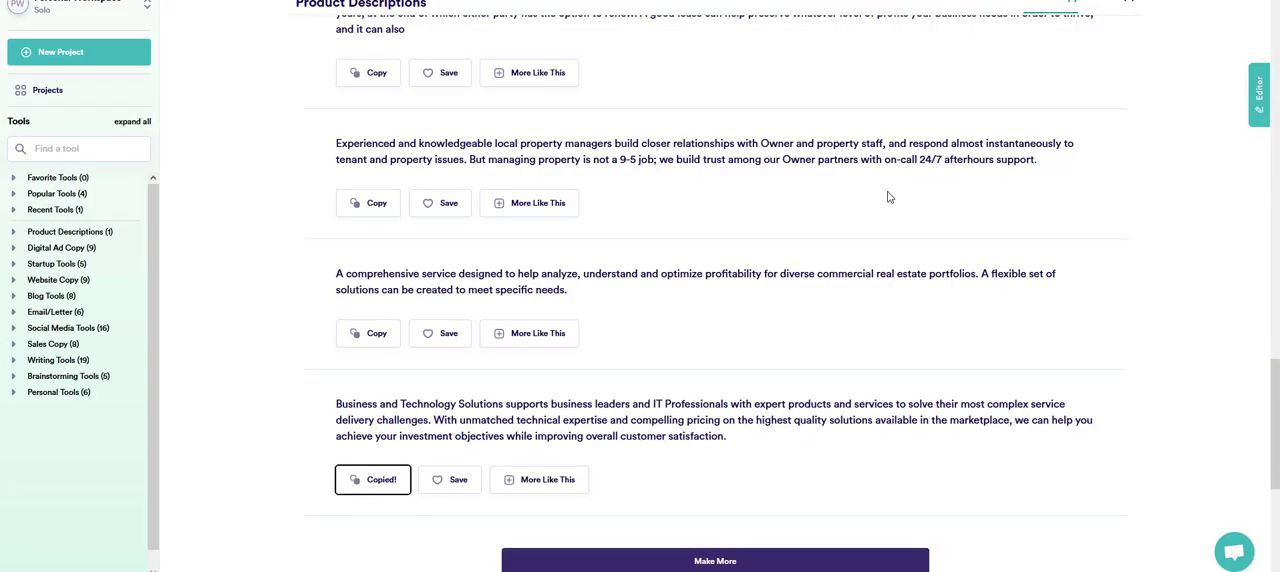
scroll(889, 197, "up", 2)
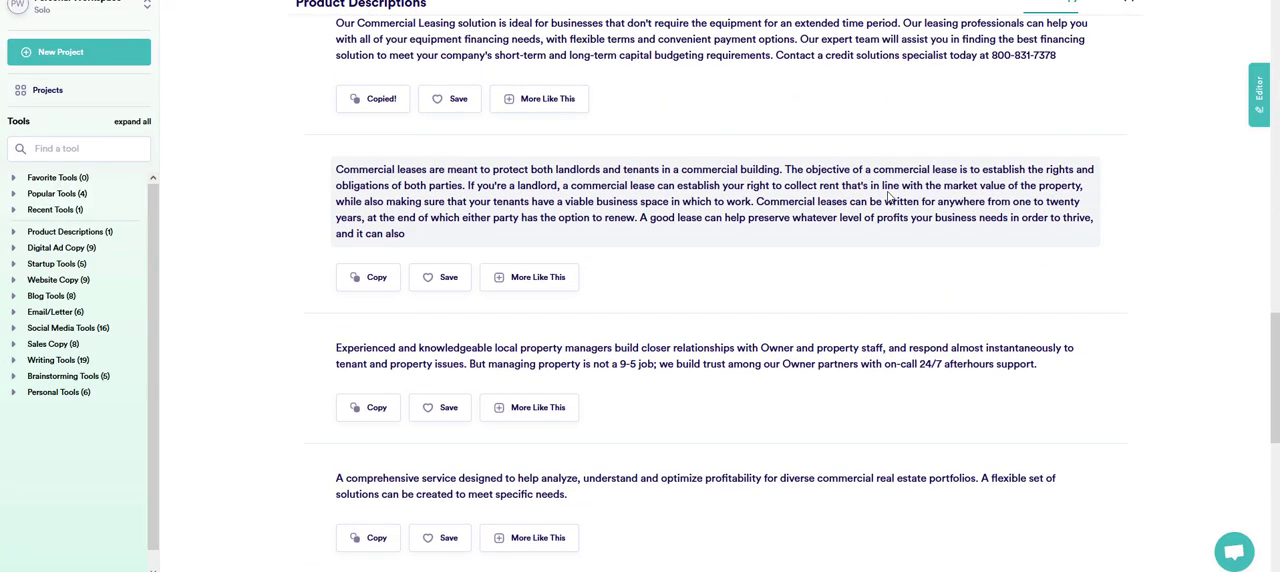
scroll(1150, 387, "up", 3)
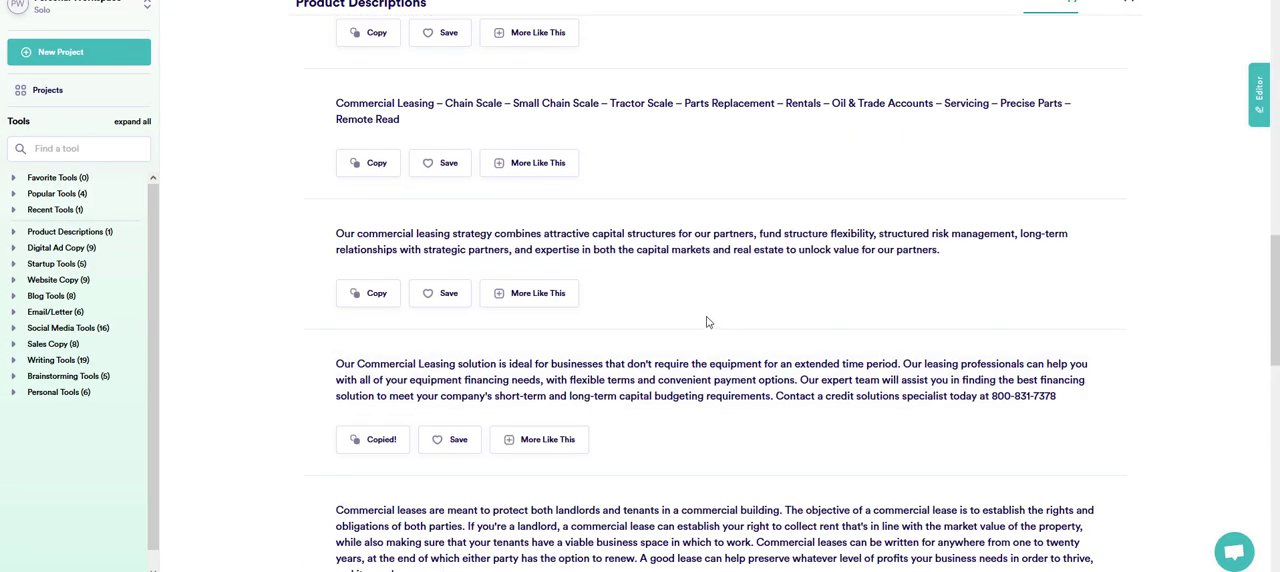
scroll(510, 293, "down", 2)
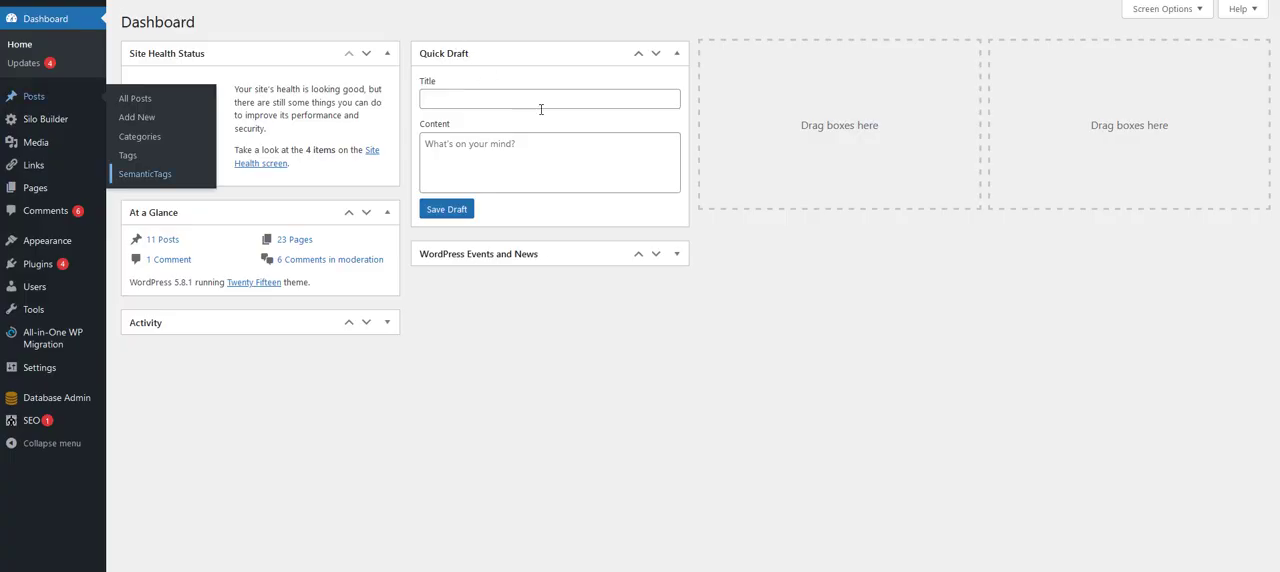
mouse_move(71, 126)
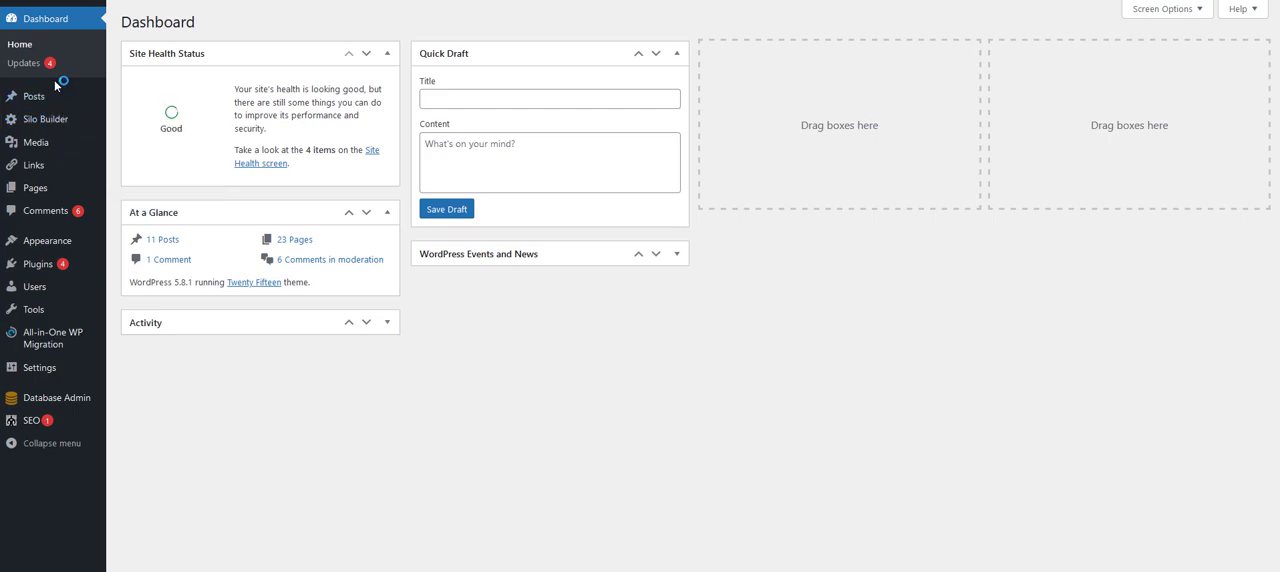
mouse_move(43, 97)
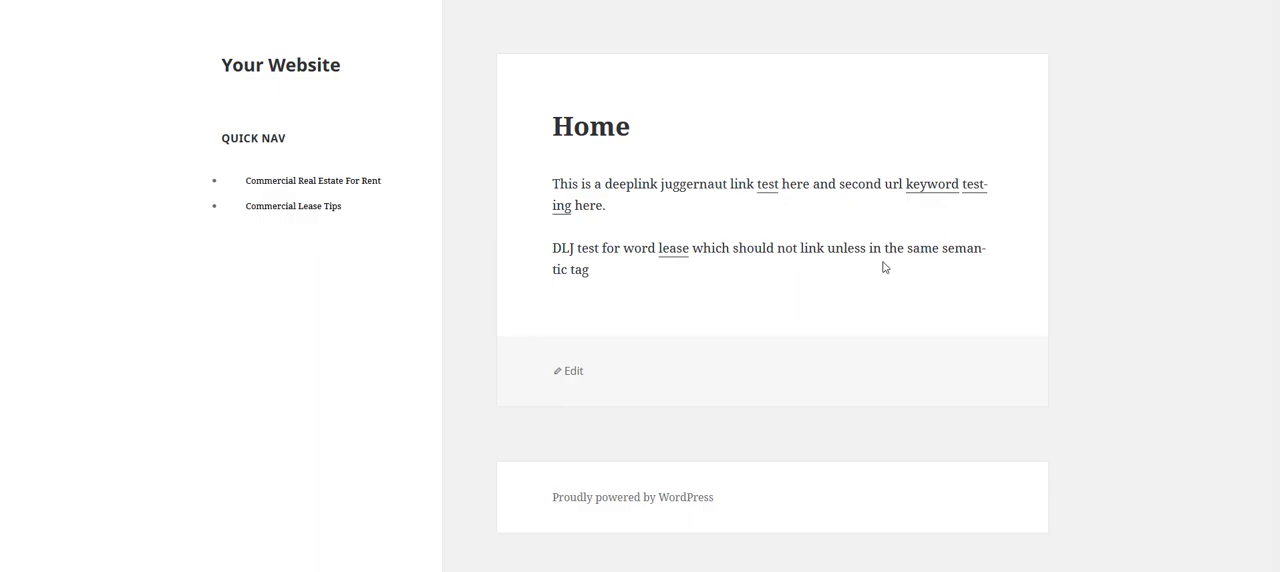
- Browse the site's Quick Nav through Commercial Real Estate For Rent and Properties Under 10K, then back to the parent page
left_click(366, 193)
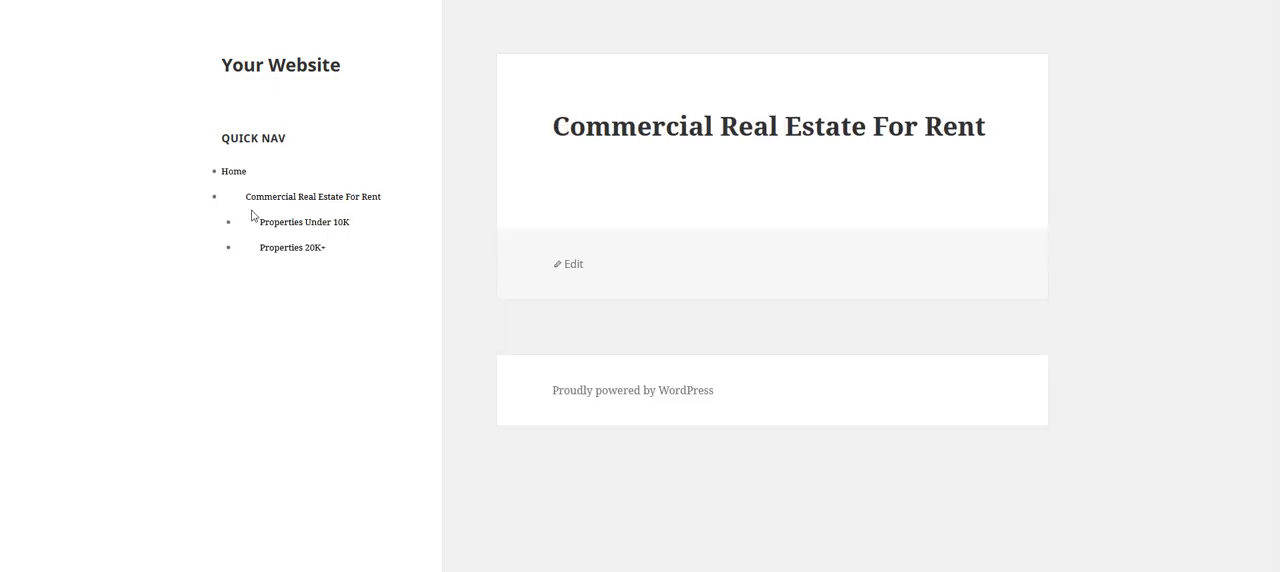
left_click(331, 223)
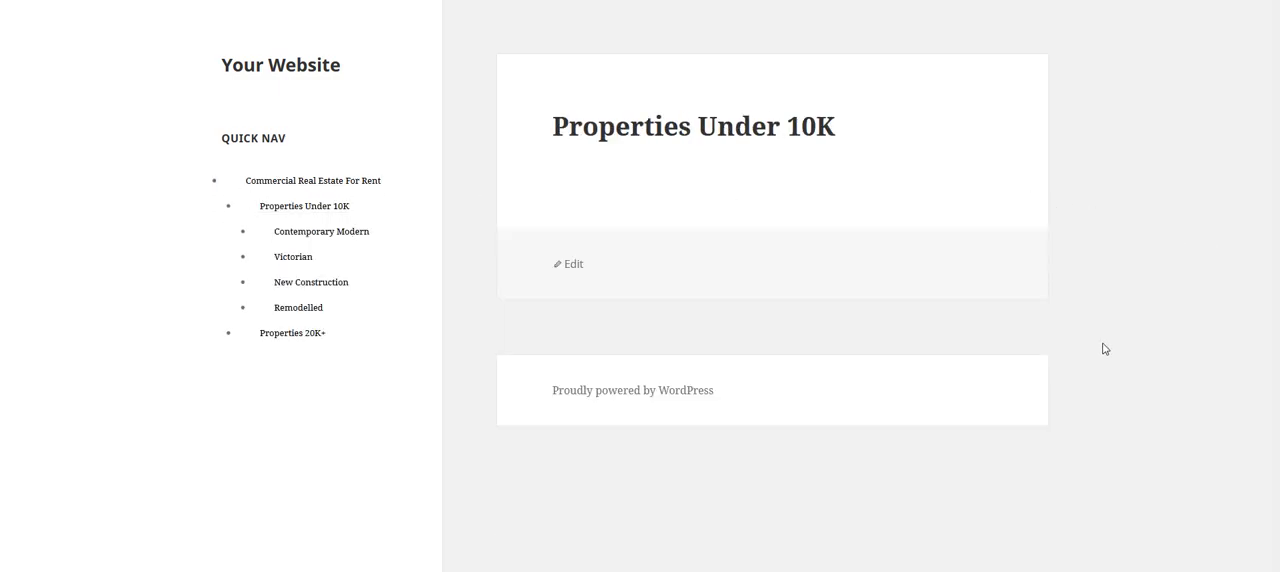
left_click(327, 182)
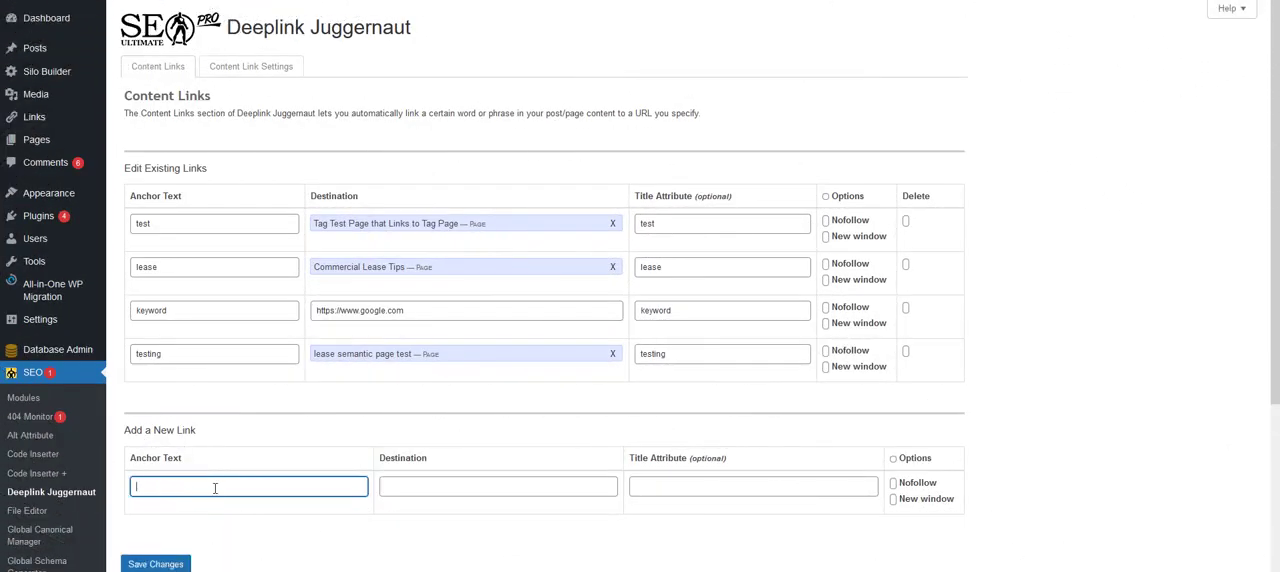
- Enter "commercial" as the anchor text of the new content link in Deeplink Juggernaut
type("ommercail")
key("BackSpace")
type("ial")
- Search destinations for "comm" and set the new link's destination to the Commercial Leasing entry under Wiki
left_click(417, 495)
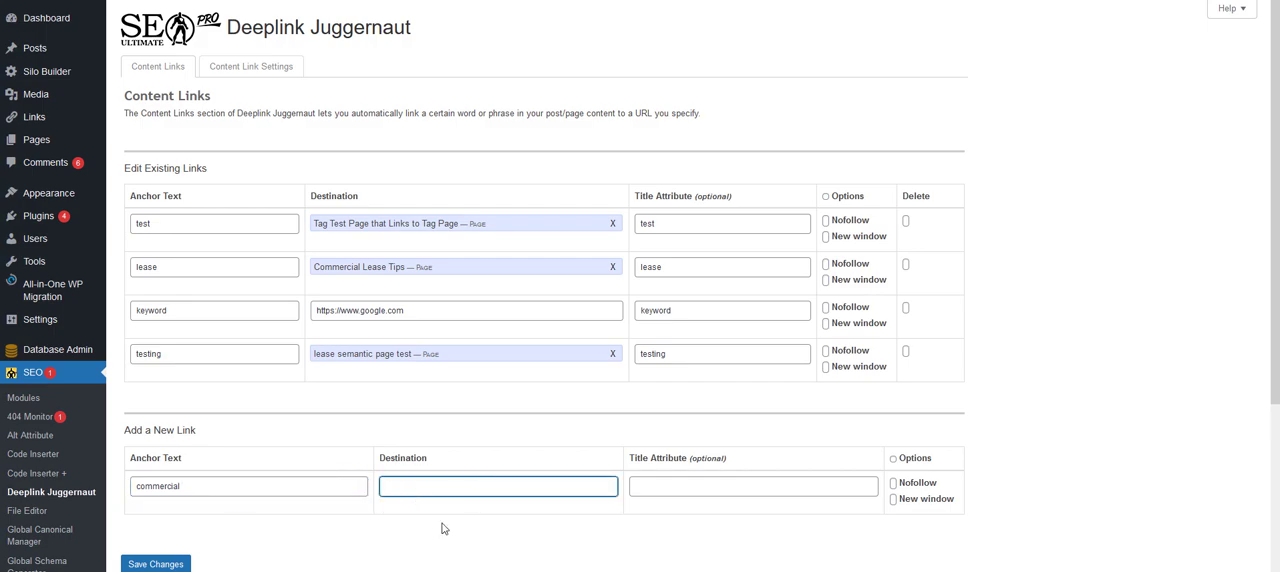
type("commeer")
key("BackSpace")
key("BackSpace")
key("BackSpace")
key("BackSpace")
key("BackSpace")
key("BackSpace")
key("BackSpace")
type("comm")
scroll(500, 450, "down", 3)
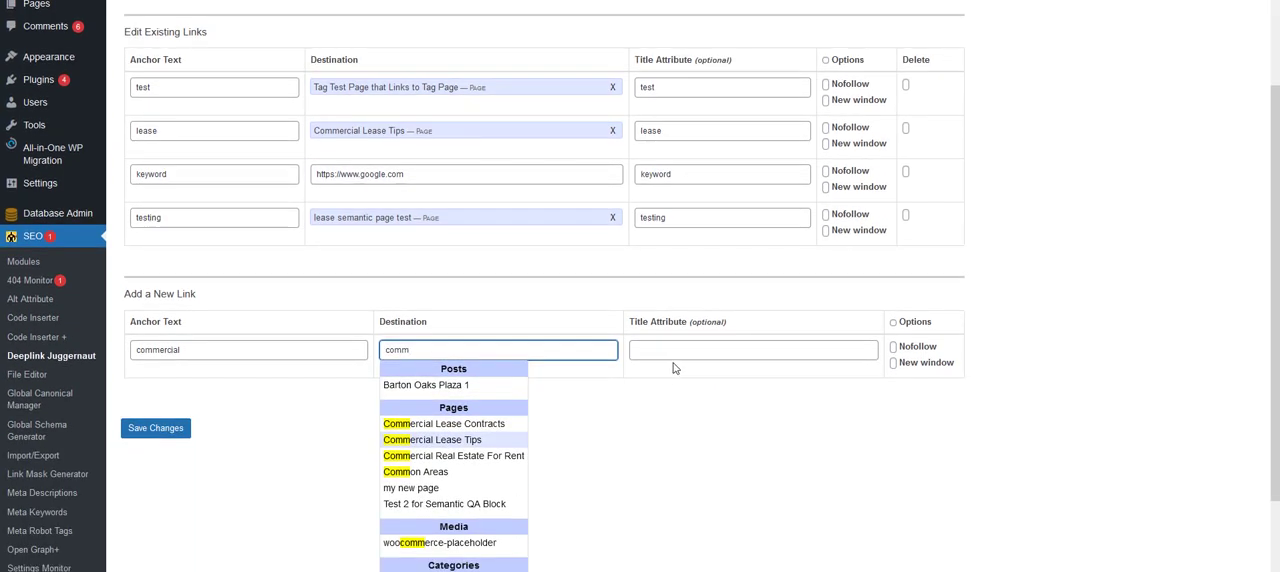
scroll(674, 368, "down", 1)
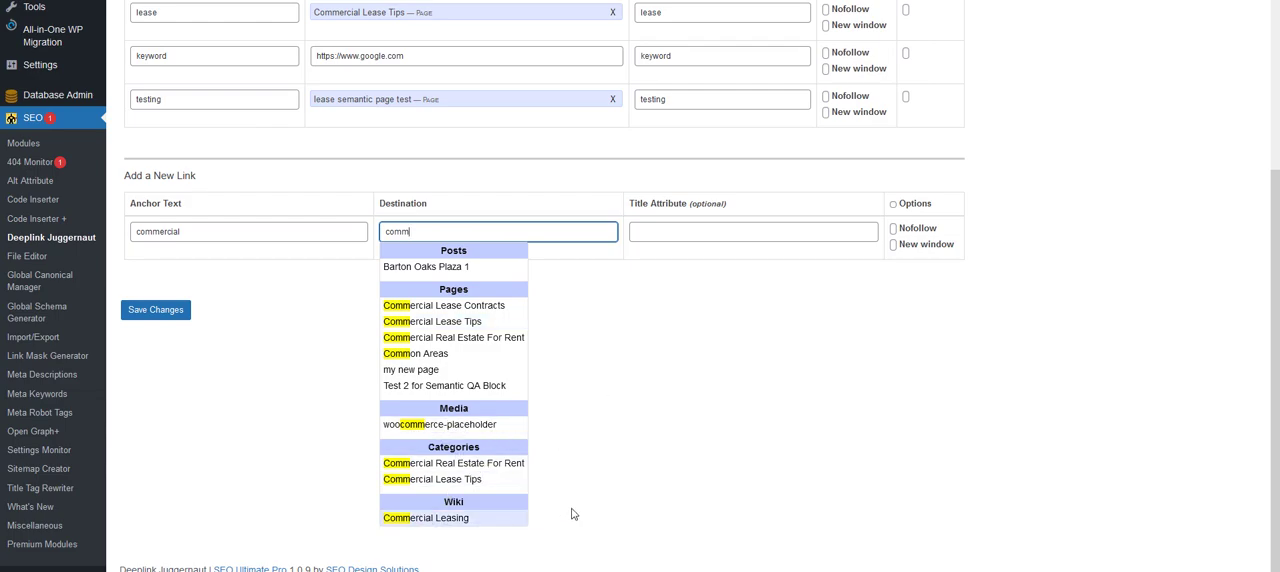
left_click(431, 518)
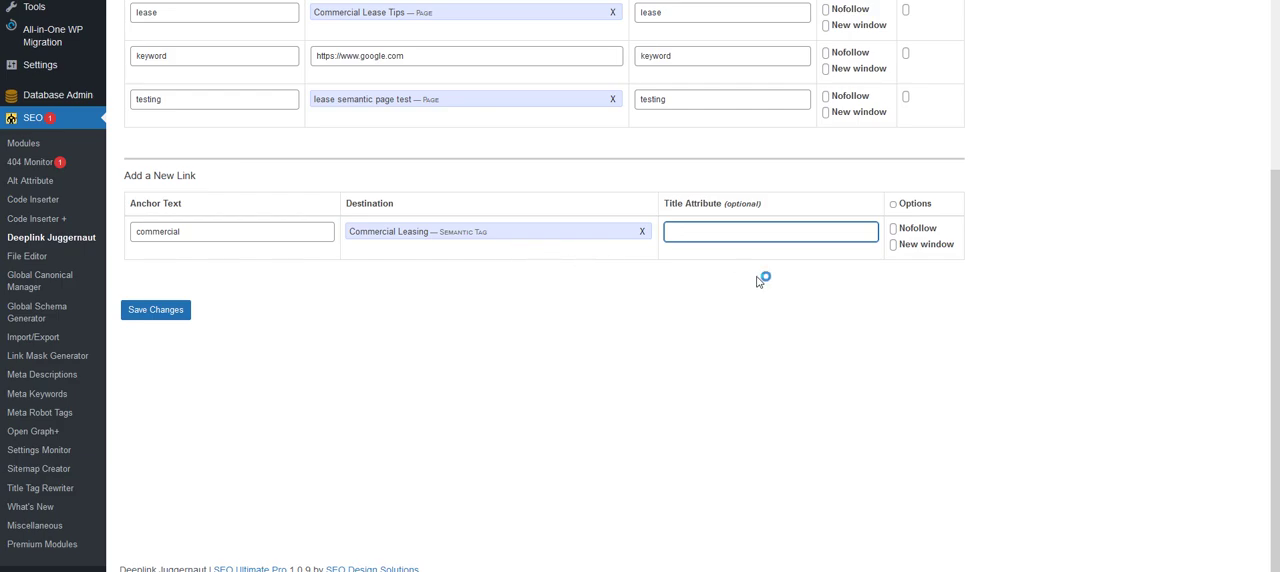
- Set the new link's title attribute to "commercial leasing" and save the changes
type("commercial")
left_click(671, 323)
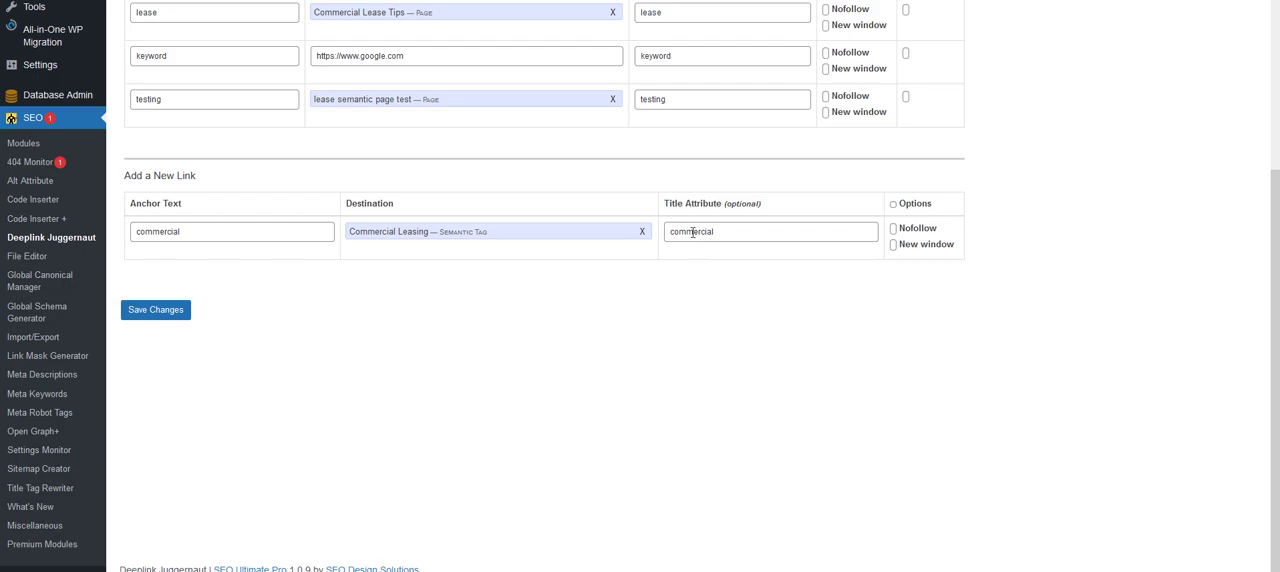
left_click(751, 239)
type("le")
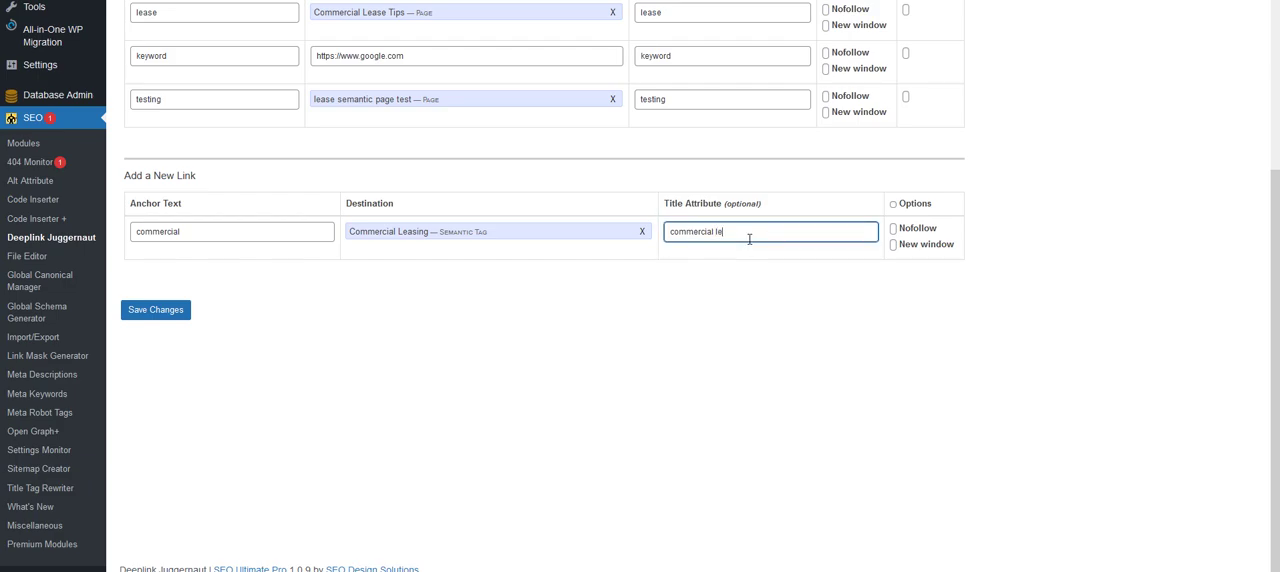
type("asing")
left_click(136, 311)
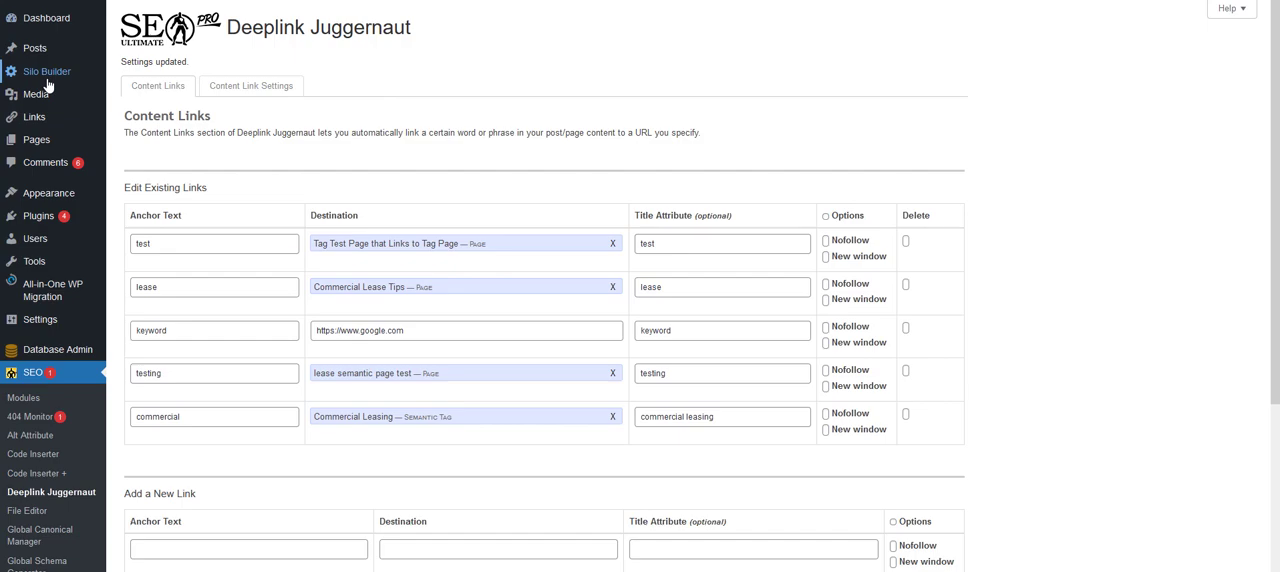
- Open the Semantic Tags list and copy the first sentences of the third paragraph in the Commercial Leasing description
mouse_move(46, 80)
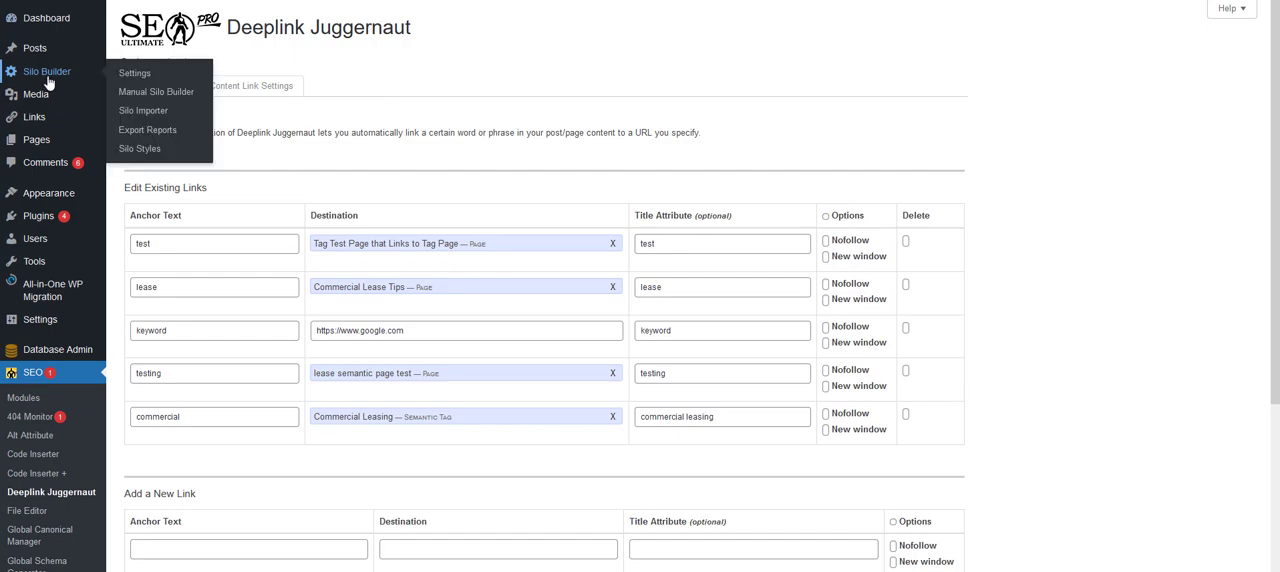
mouse_move(40, 52)
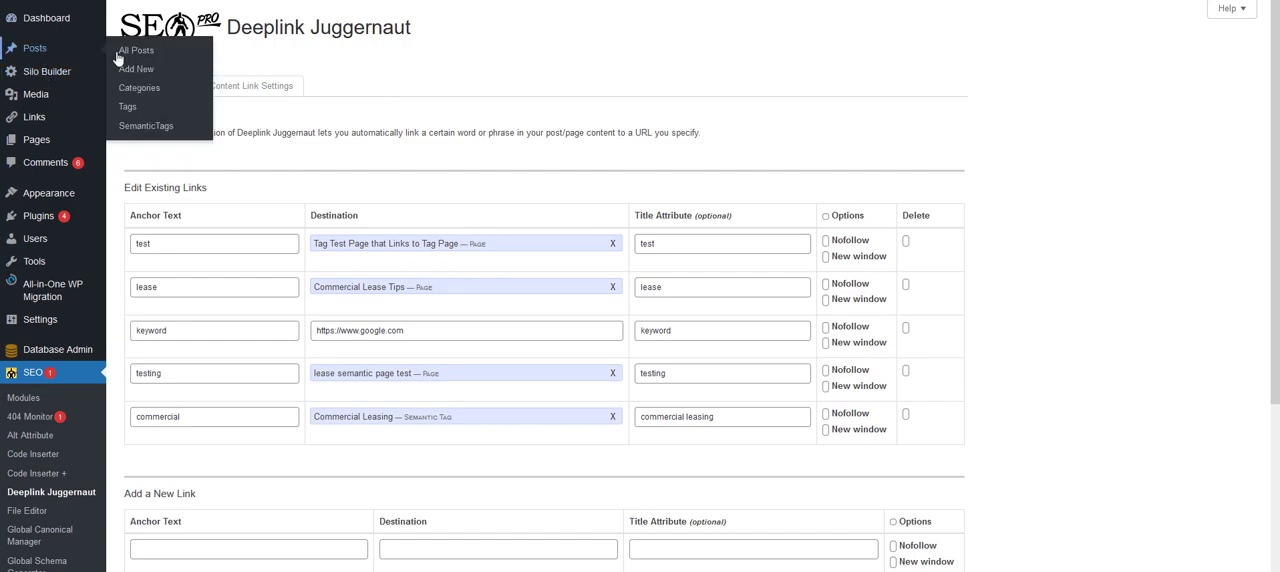
left_click(129, 127)
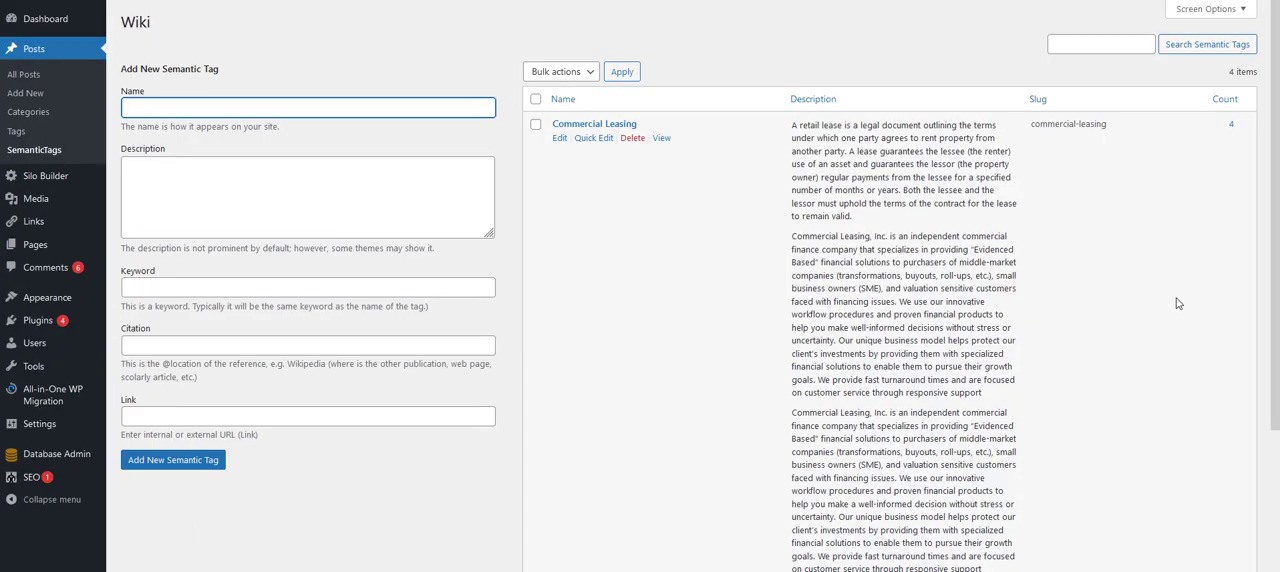
scroll(895, 190, "down", 3)
scroll(900, 200, "up", 3)
scroll(985, 265, "down", 3)
scroll(958, 288, "up", 3)
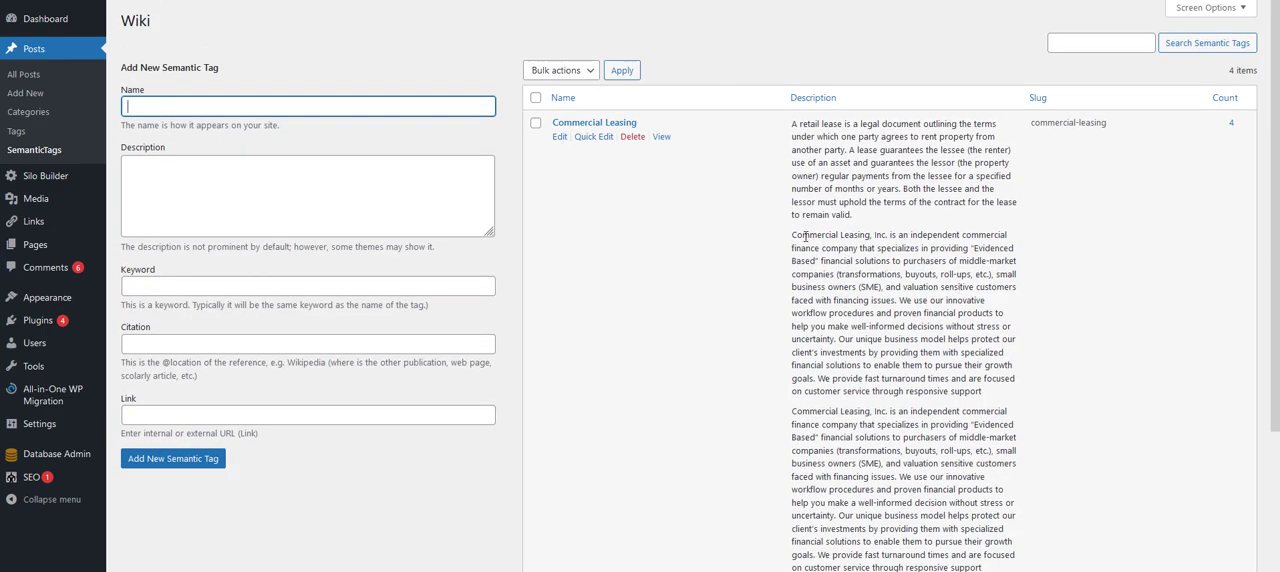
left_click_drag(793, 411, 1025, 521)
key("ctrl+c")
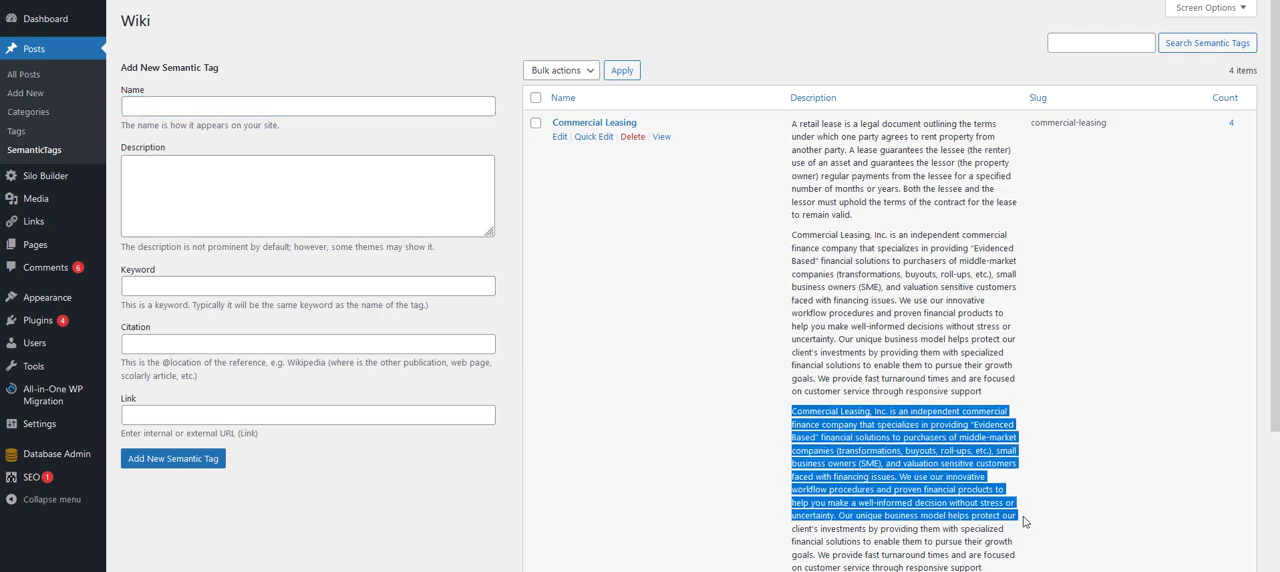
left_click(597, 35)
- Create a new post titled "New test Page on Commercial Leasing Deeplink"
mouse_move(165, 4)
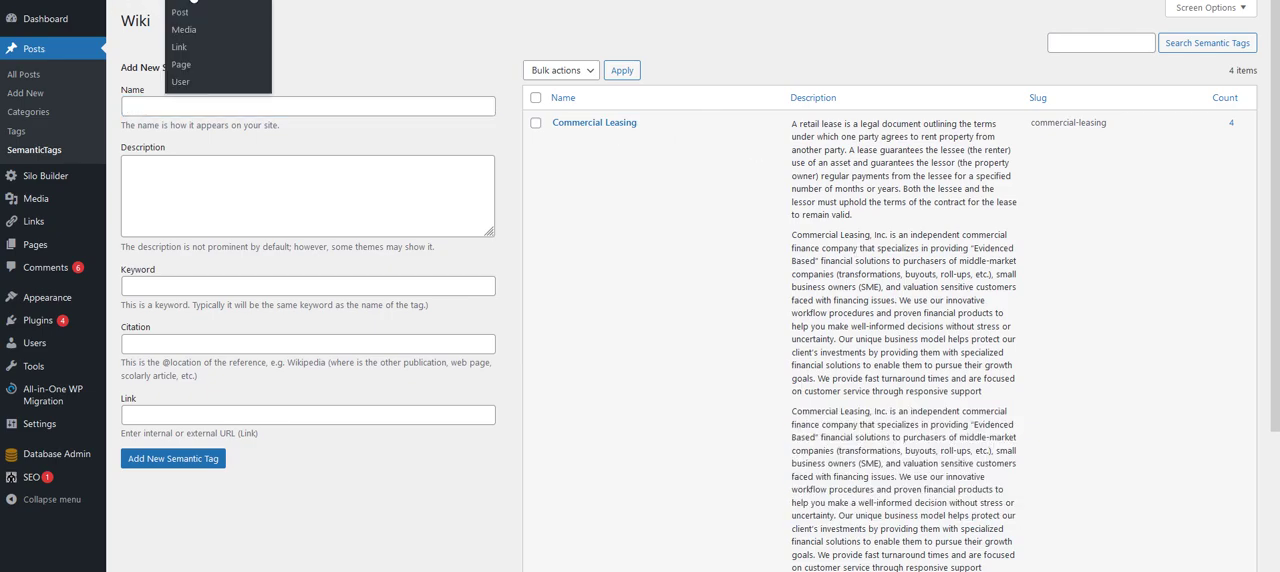
left_click(205, 10)
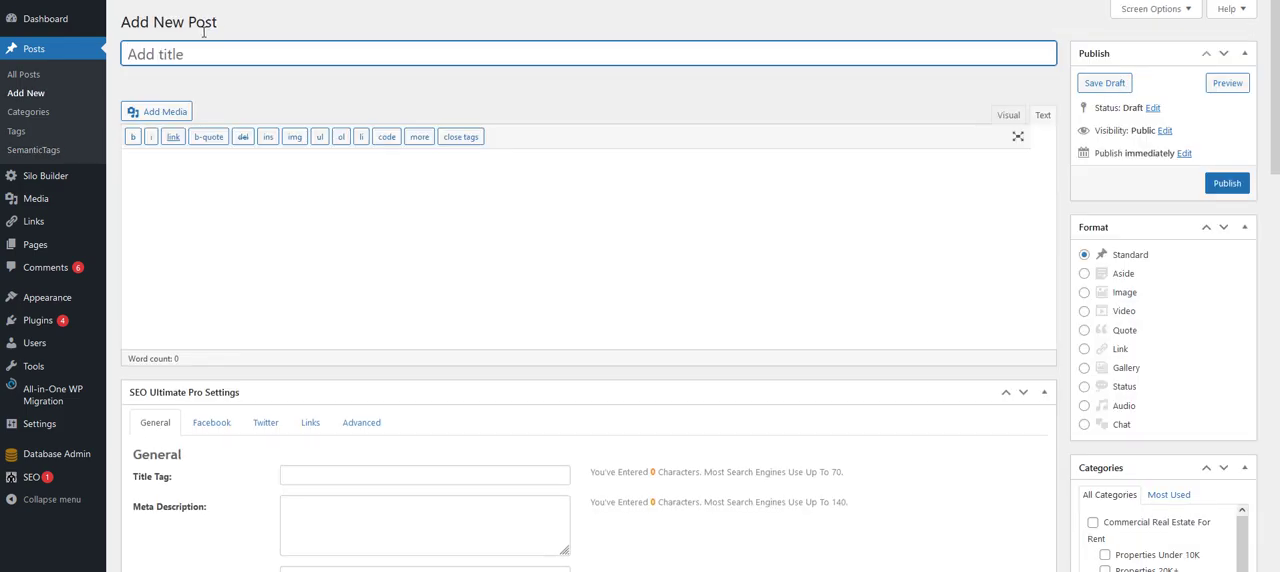
type("New test Page on Co")
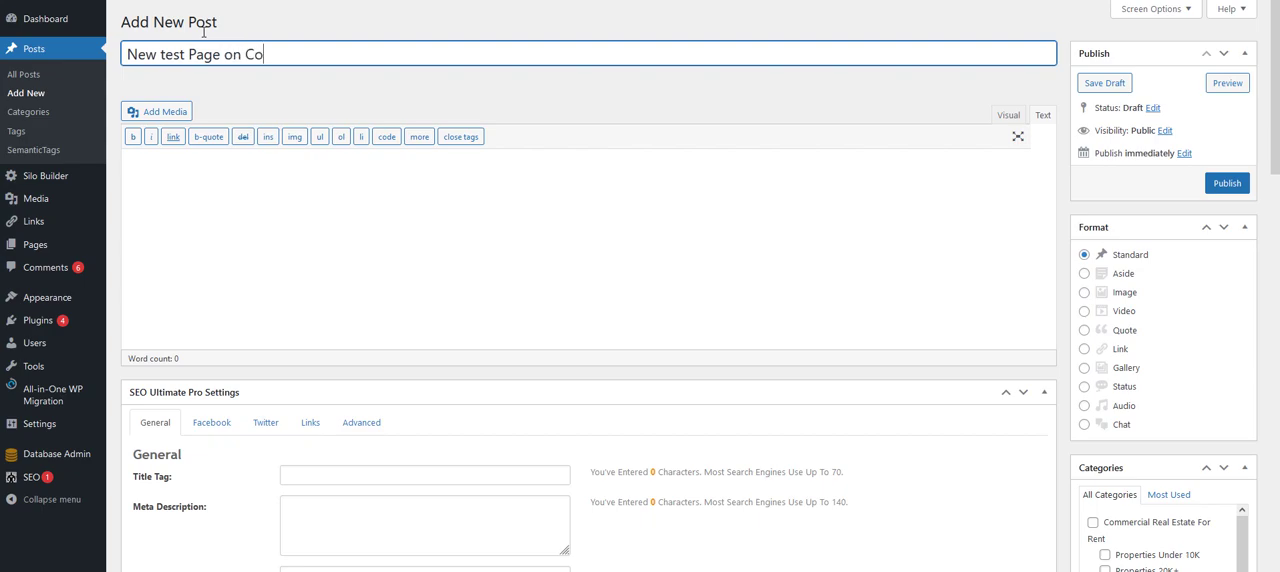
type("mmercial Linking")
key("BackSpace")
key("BackSpace")
key("BackSpace")
key("BackSpace")
key("BackSpace")
key("BackSpace")
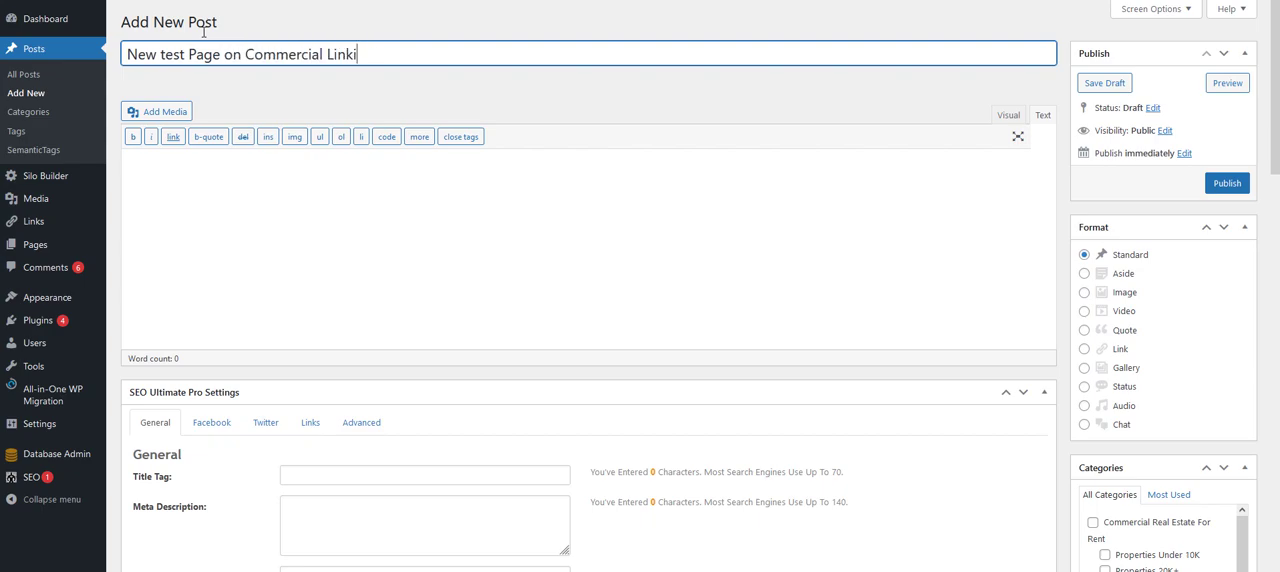
type("Leasing Deeplink")
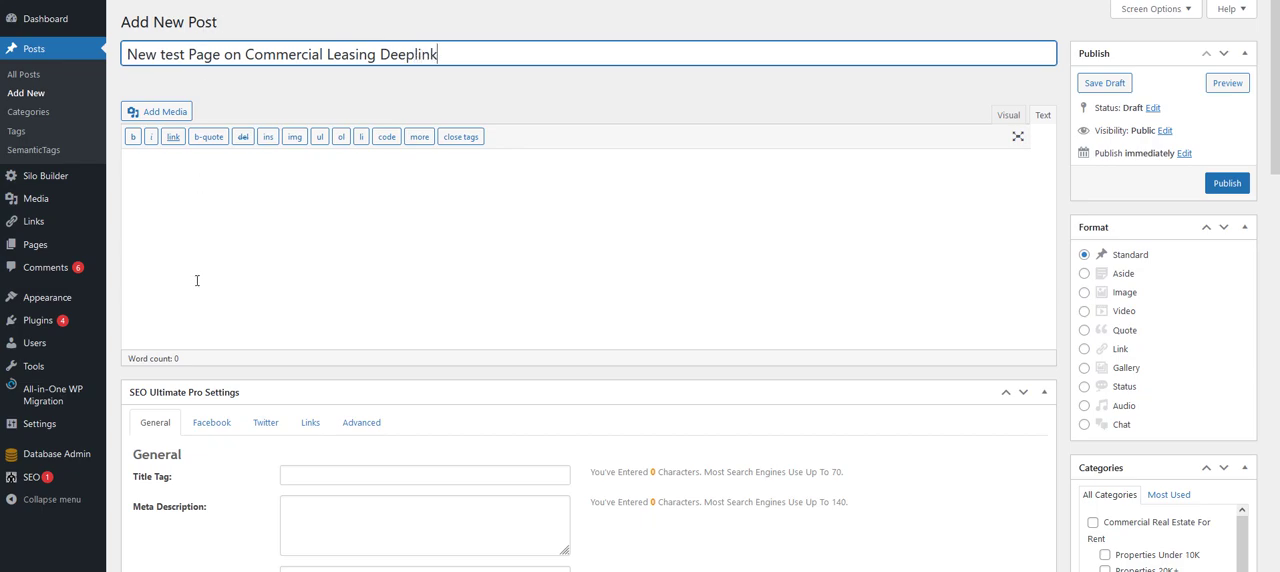
- Paste the copied Commercial Leasing text into the post body and publish the post
left_click(237, 249)
key("ctrl+v")
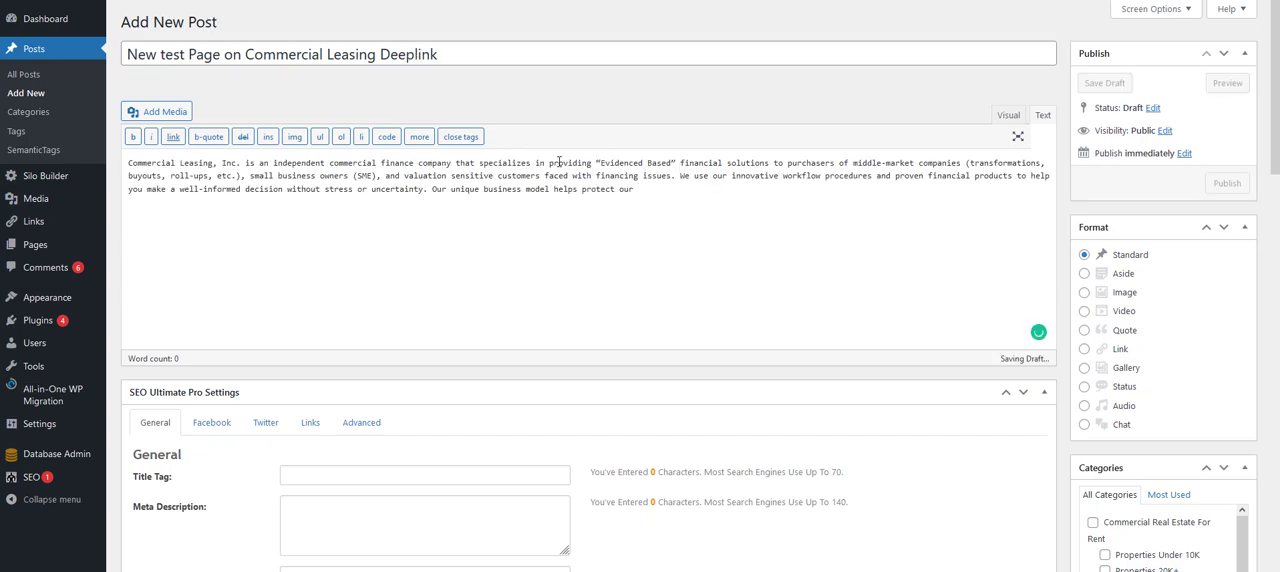
left_click(1226, 183)
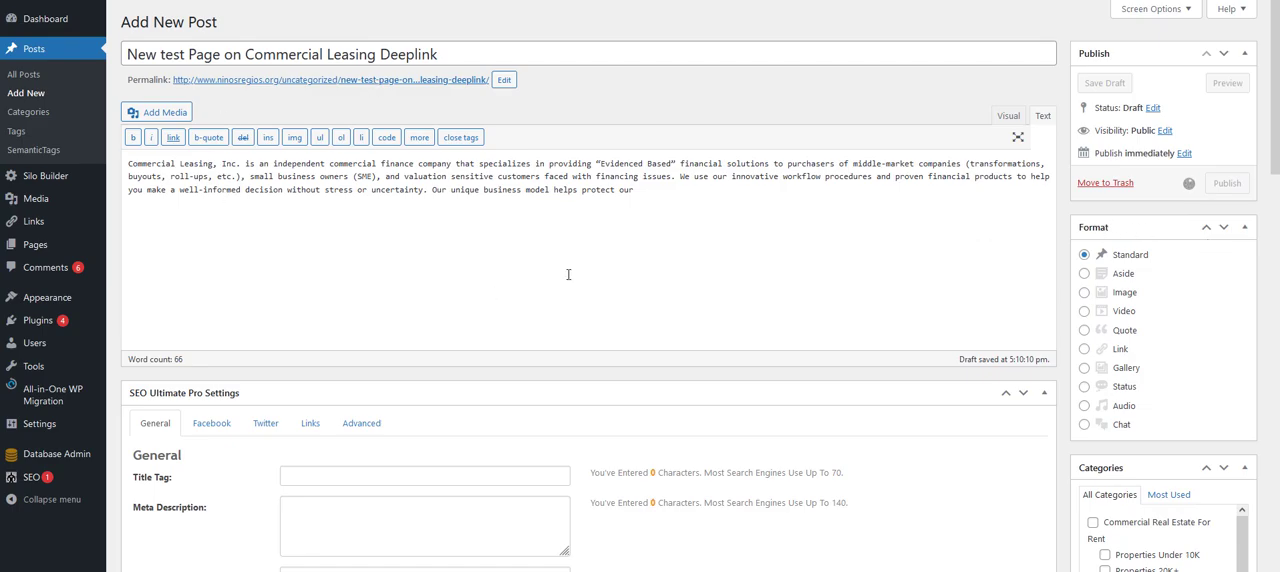
- View the published test post and follow its linked word "Commercial" to review the destination page
left_click(336, 121)
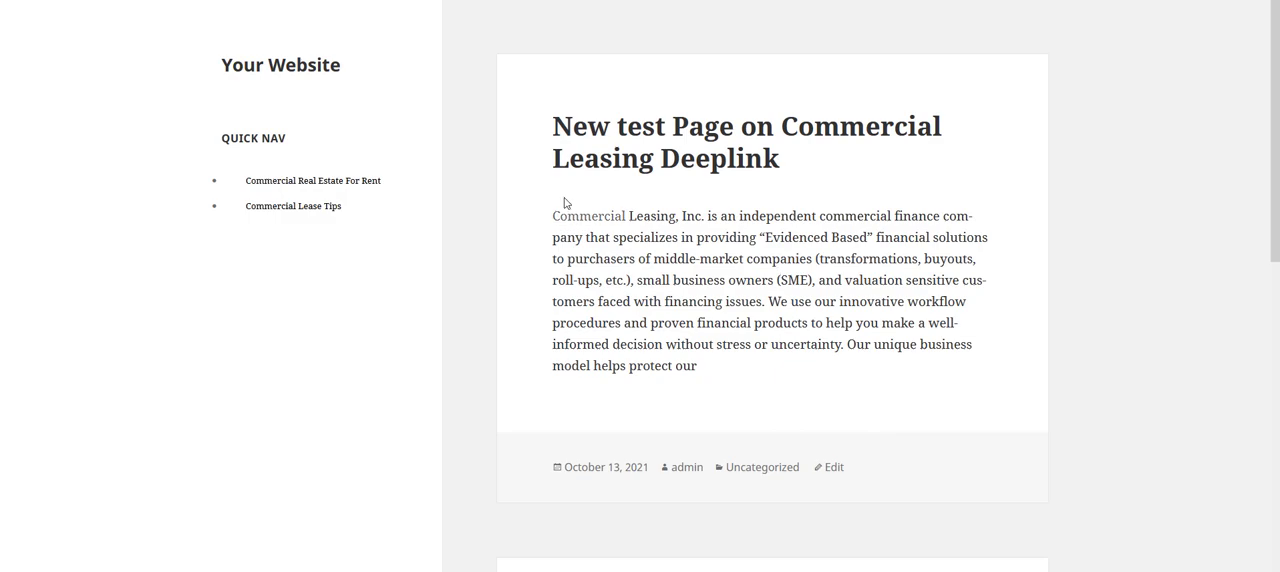
left_click(567, 218)
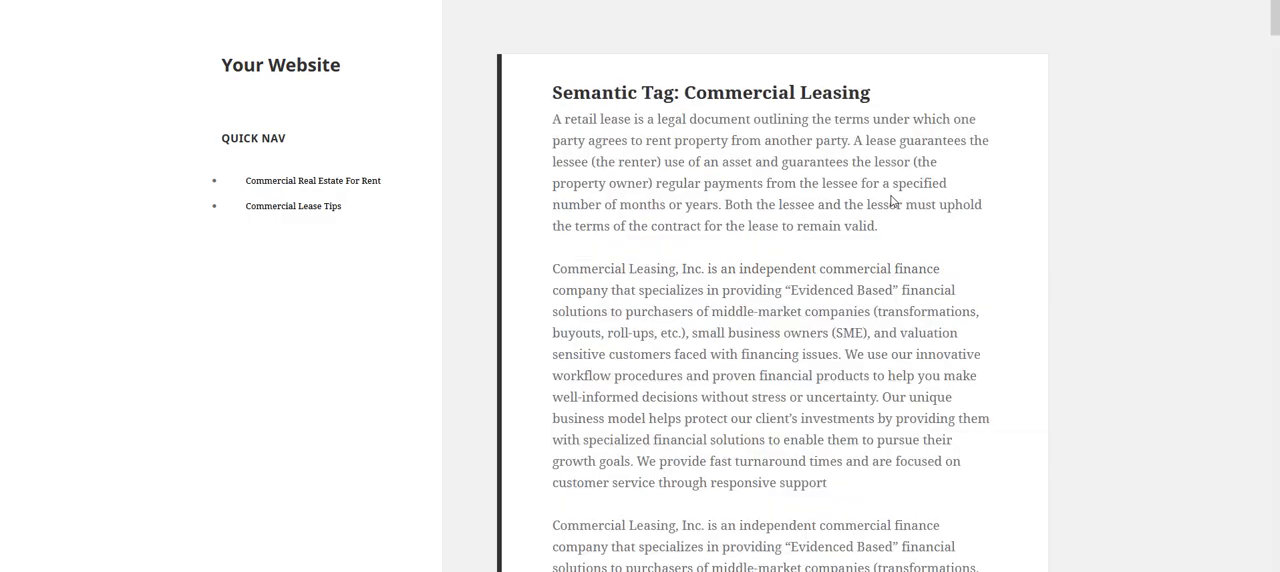
scroll(888, 218, "down", 5)
scroll(888, 218, "up", 3)
scroll(891, 245, "up", 3)
- In Deeplink Juggernaut's content link settings, enable the "Dampener" column for the Content Links editor and save the changes
mouse_move(398, 10)
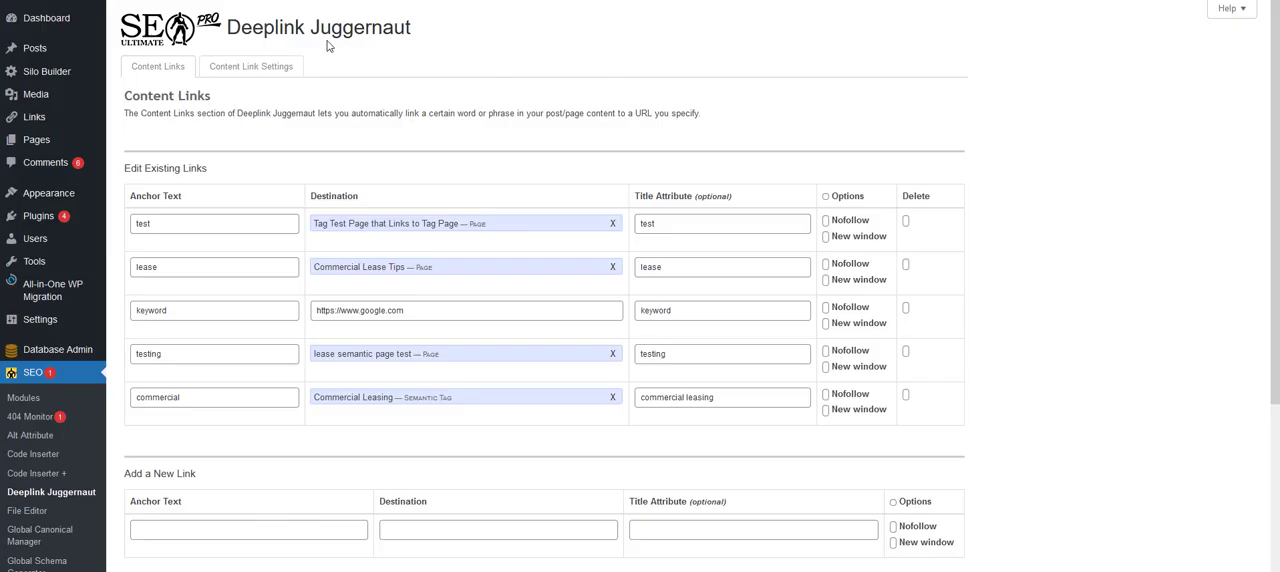
left_click(264, 66)
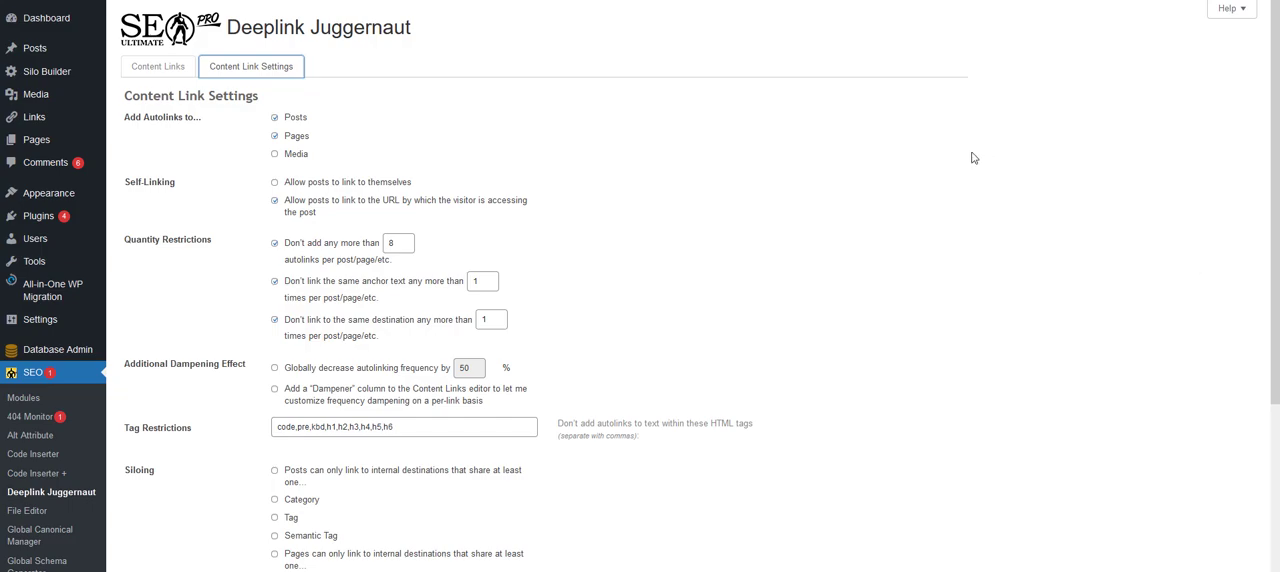
left_click(631, 172)
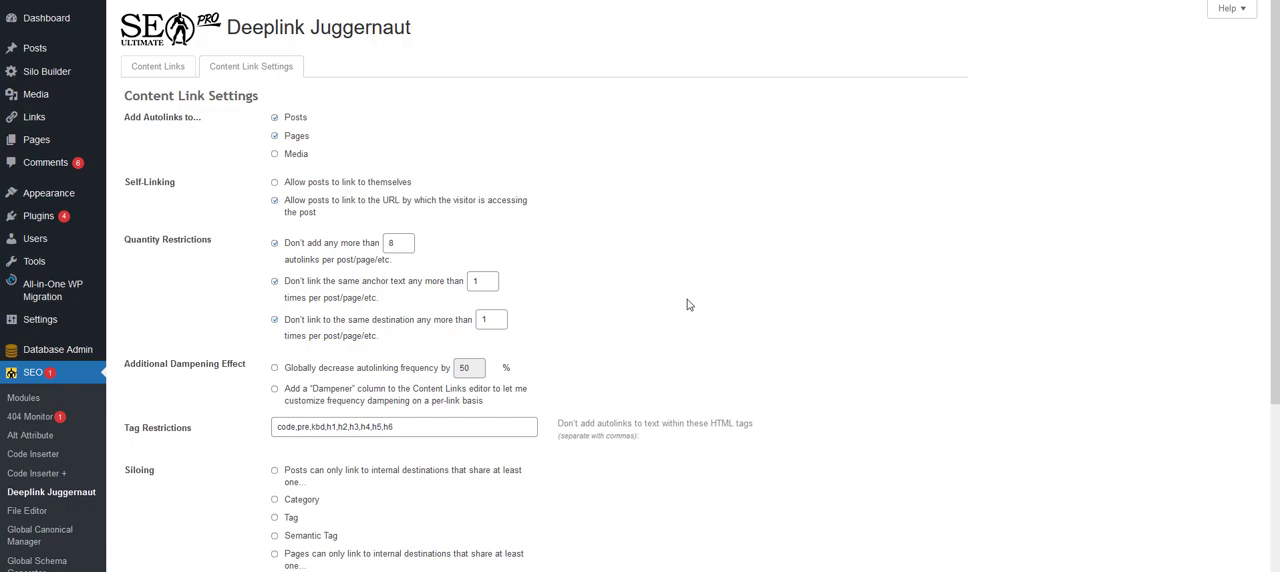
scroll(687, 304, "down", 3)
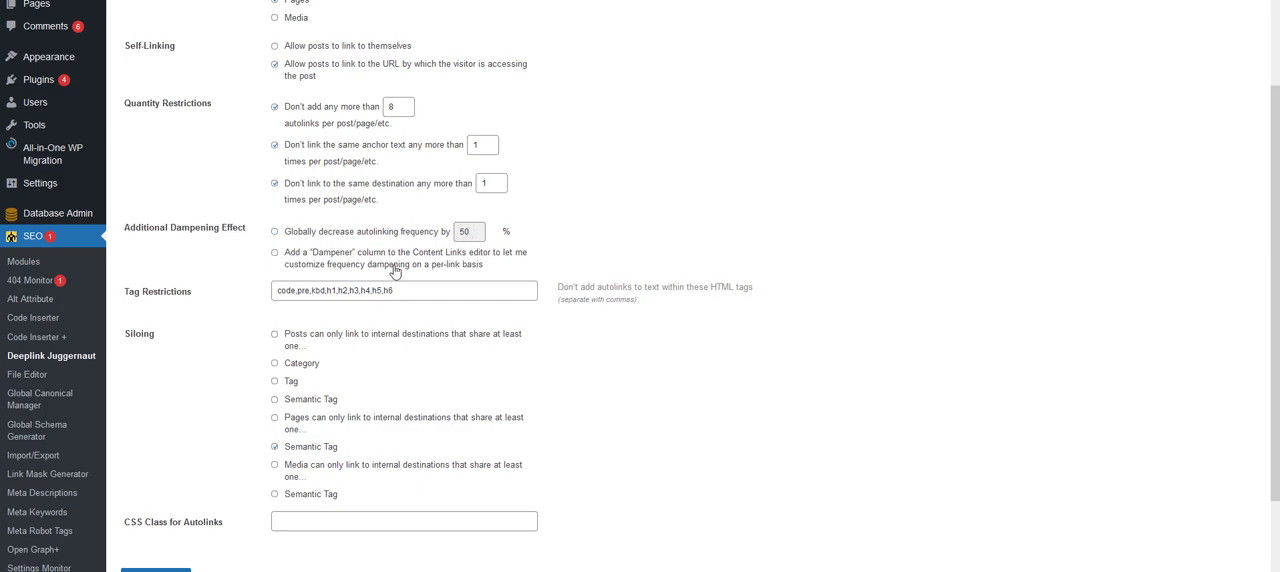
left_click(275, 254)
left_click(156, 570)
- Try a dampener of 10% on the existing "commercial" link and clear the value again
scroll(533, 406, "down", 3)
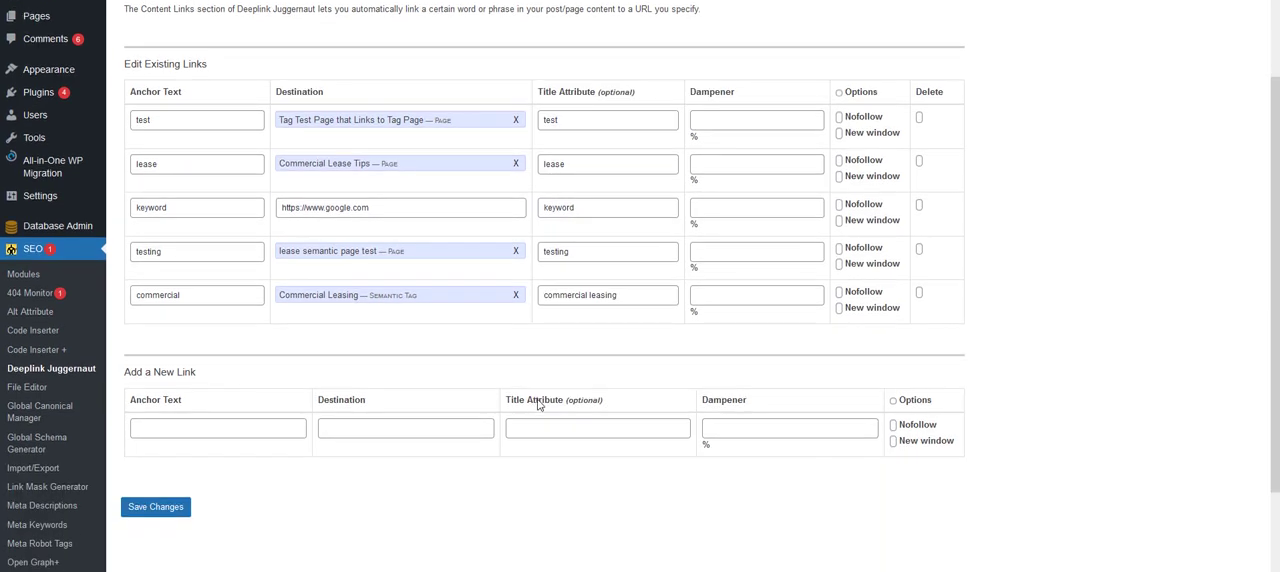
left_click(741, 103)
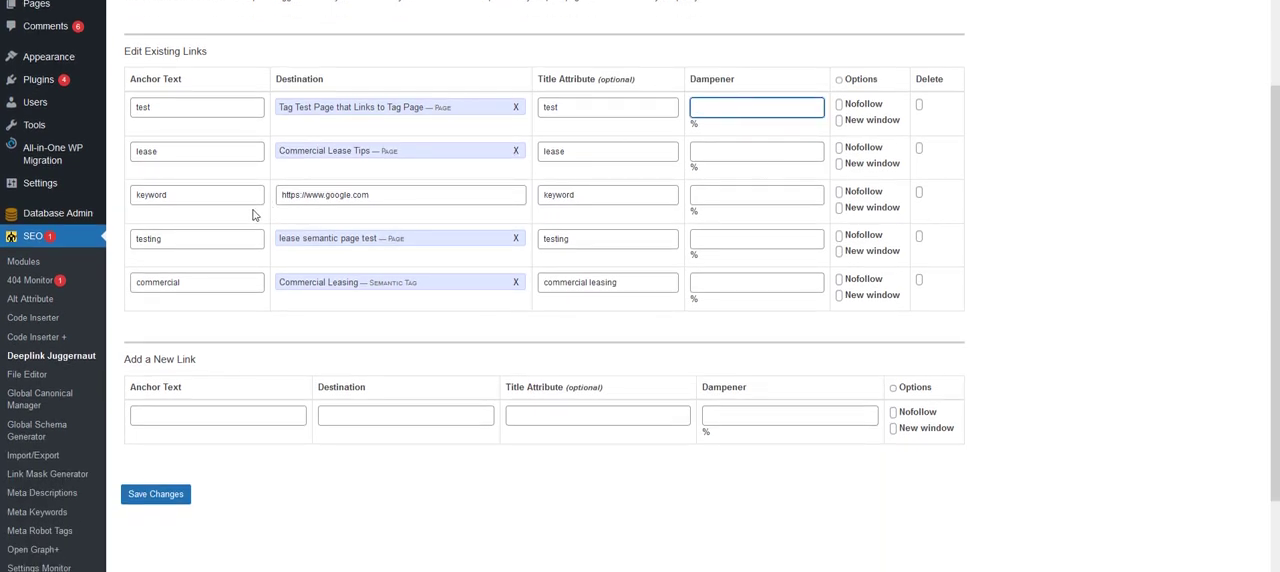
left_click(786, 283)
type("10")
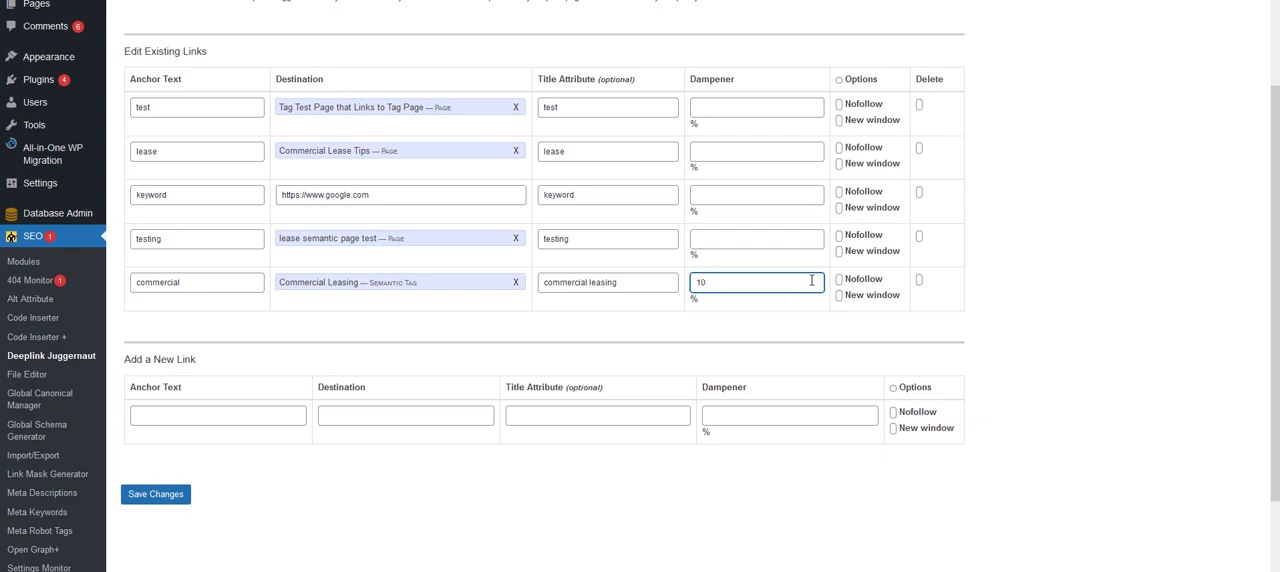
key("BackSpace")
key("BackSpace")
key("Return")
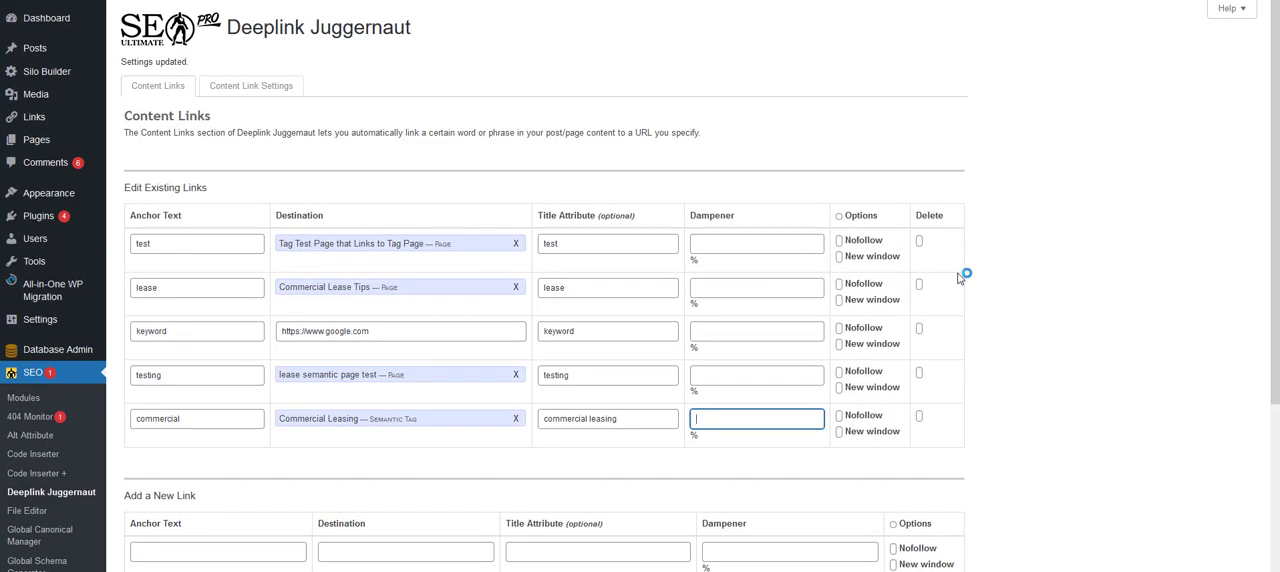
left_click(1232, 9)
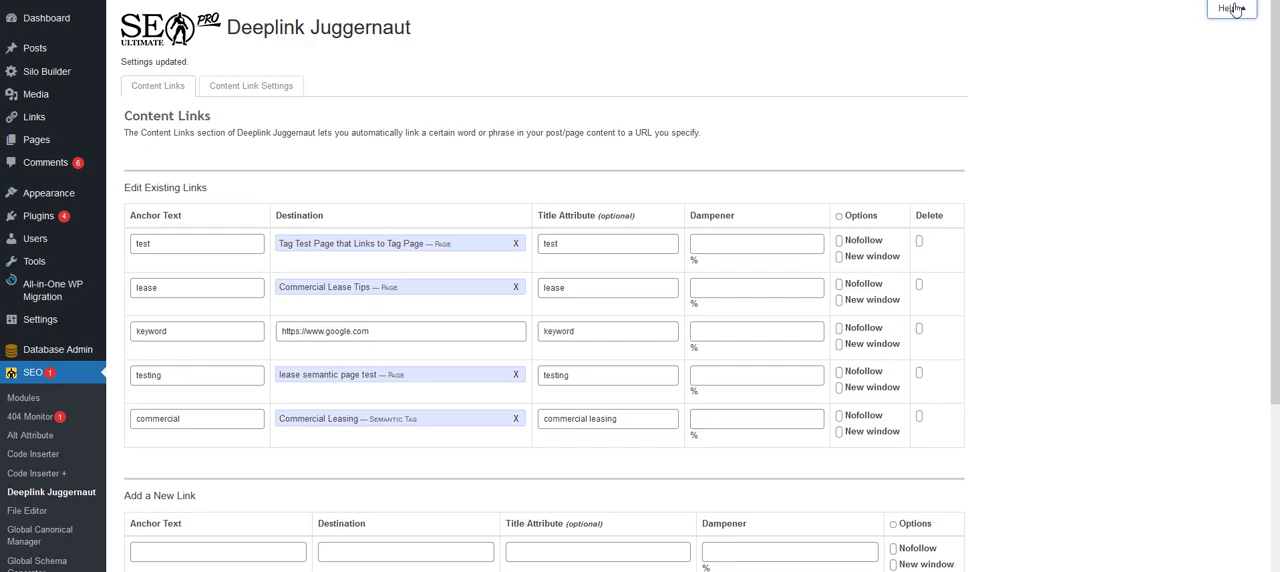
- In the content link settings, try the siloing option that limits posts to internal destinations sharing a term, and switch it back off
left_click(240, 90)
scroll(1071, 351, "down", 3)
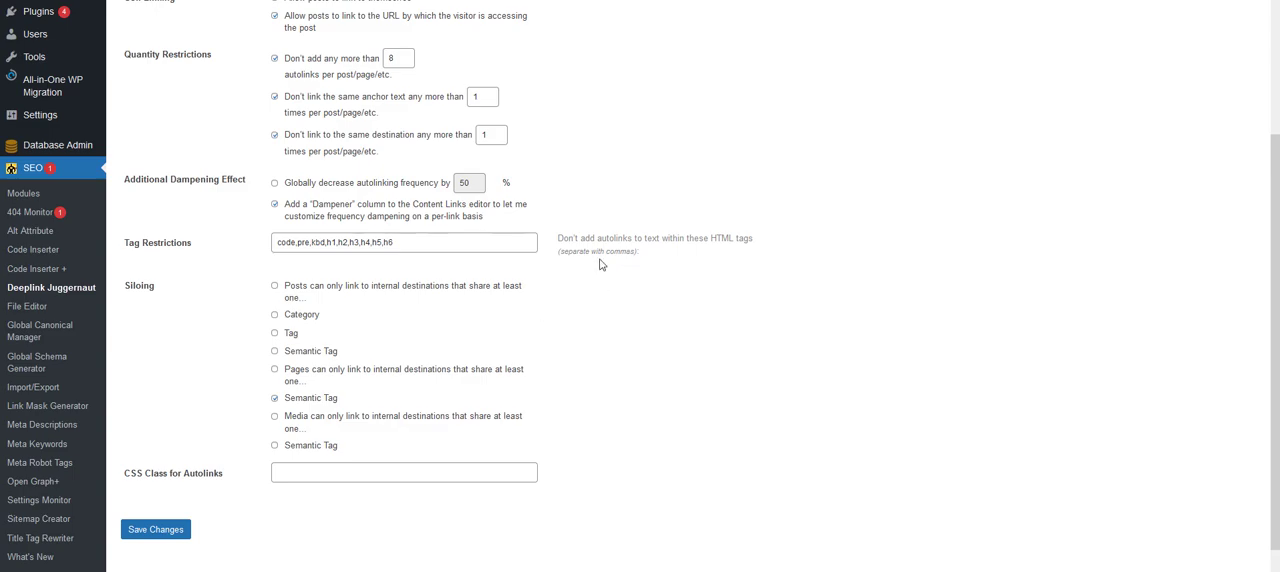
left_click(275, 287)
left_click(275, 287)
scroll(622, 332, "up", 3)
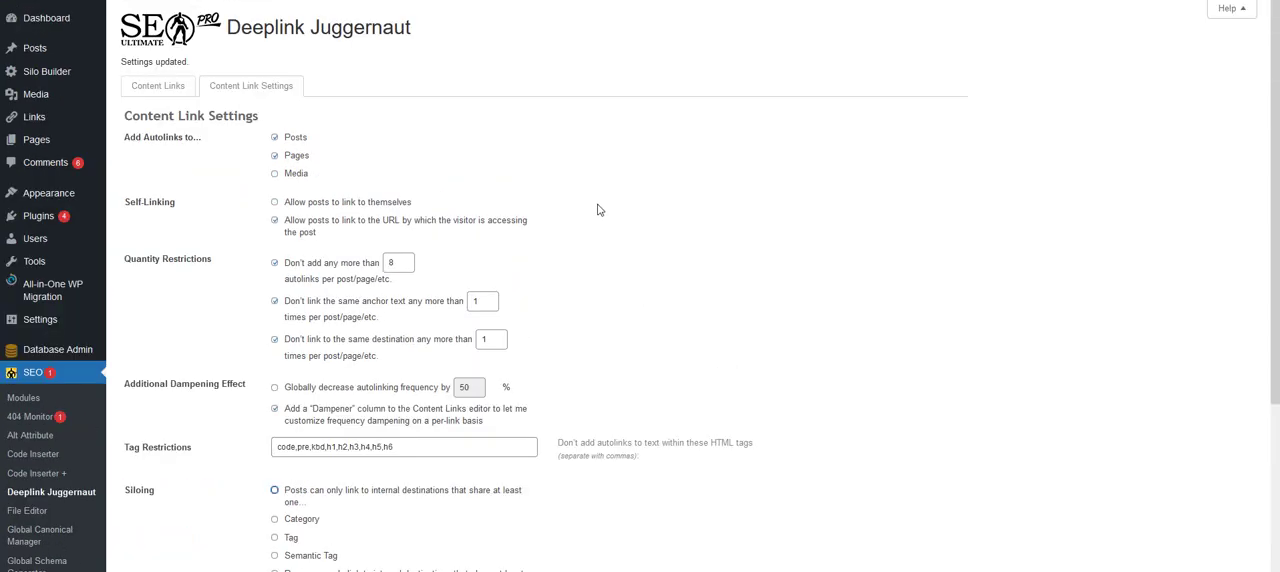
- Leave the settings for the full page list and open the "Commercial Real Estate For Rent" page for editing
mouse_move(45, 54)
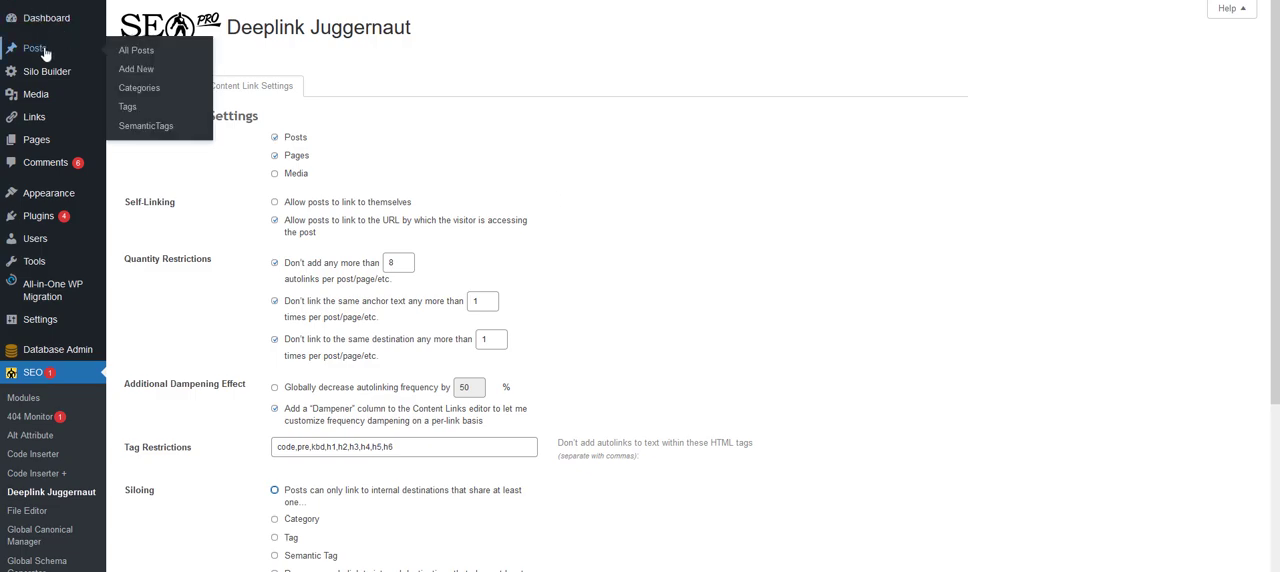
mouse_move(50, 140)
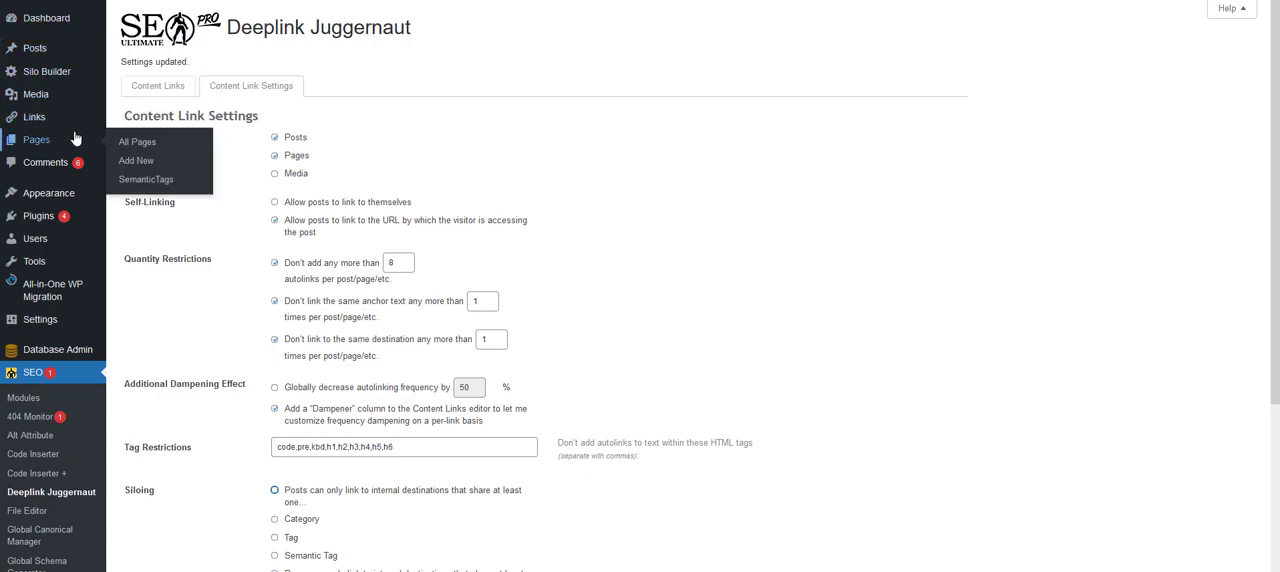
left_click(133, 146)
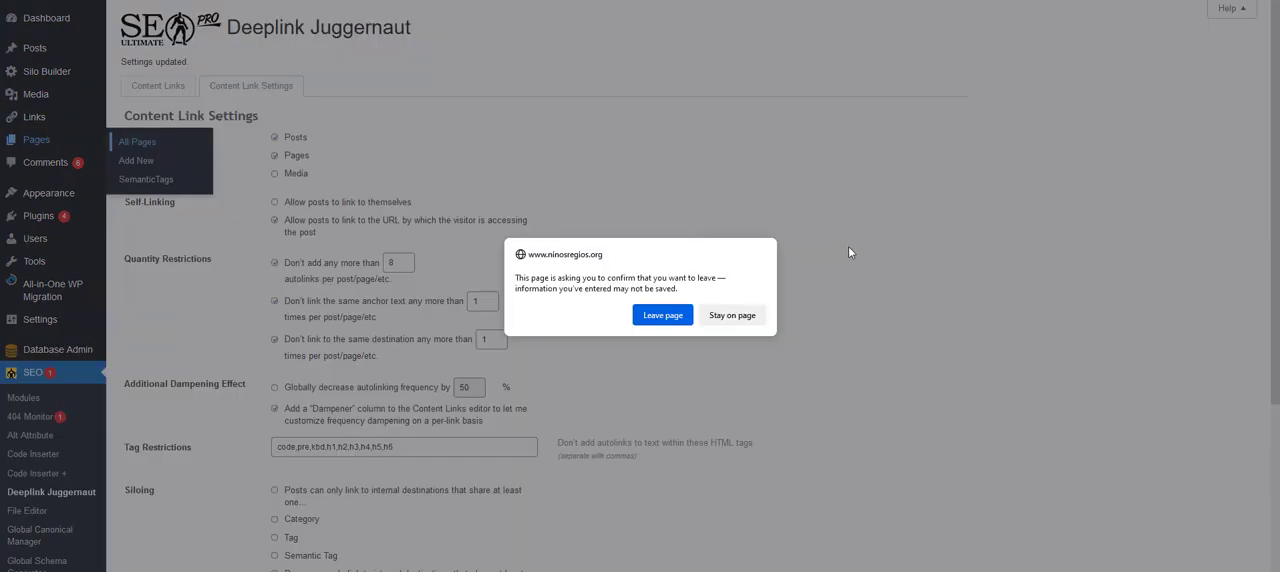
left_click(652, 315)
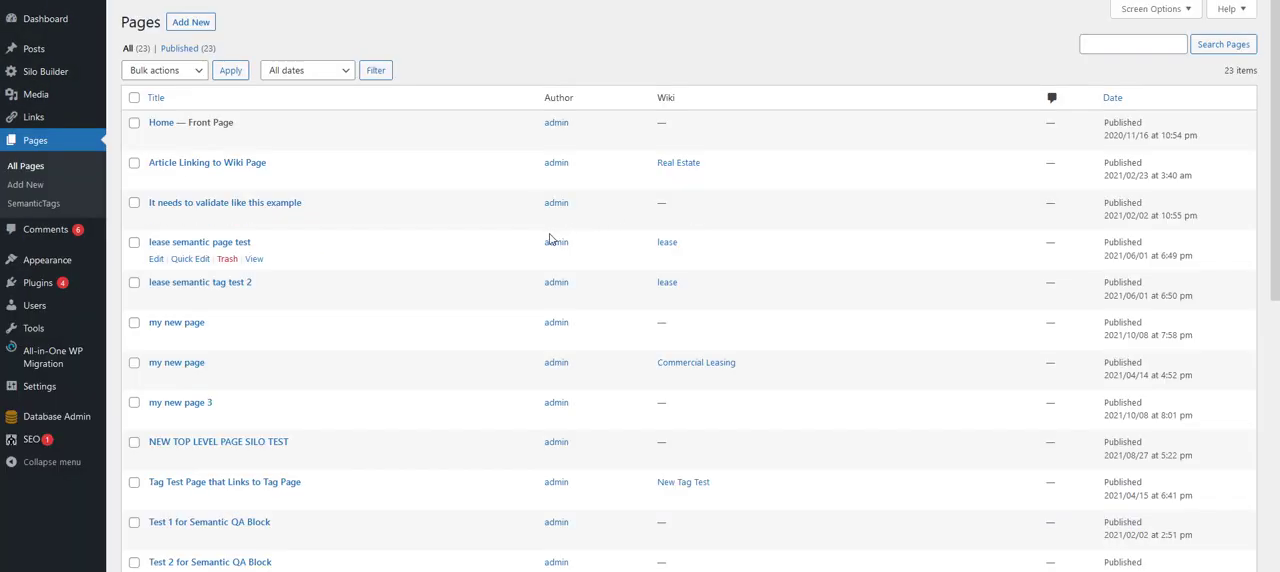
scroll(505, 264, "down", 5)
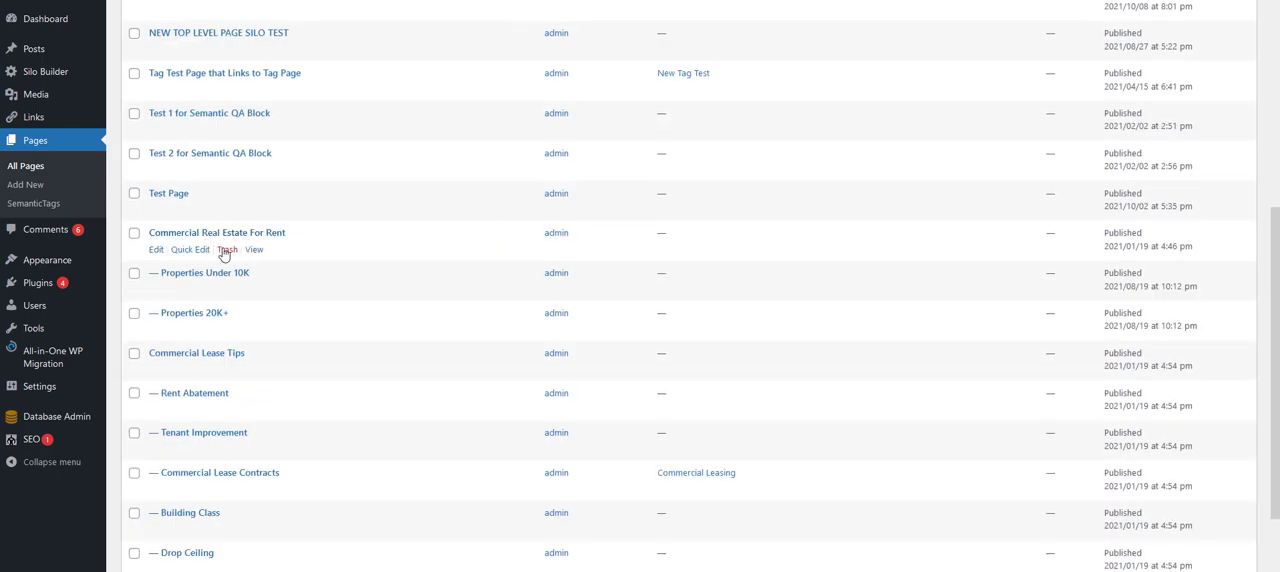
left_click(157, 250)
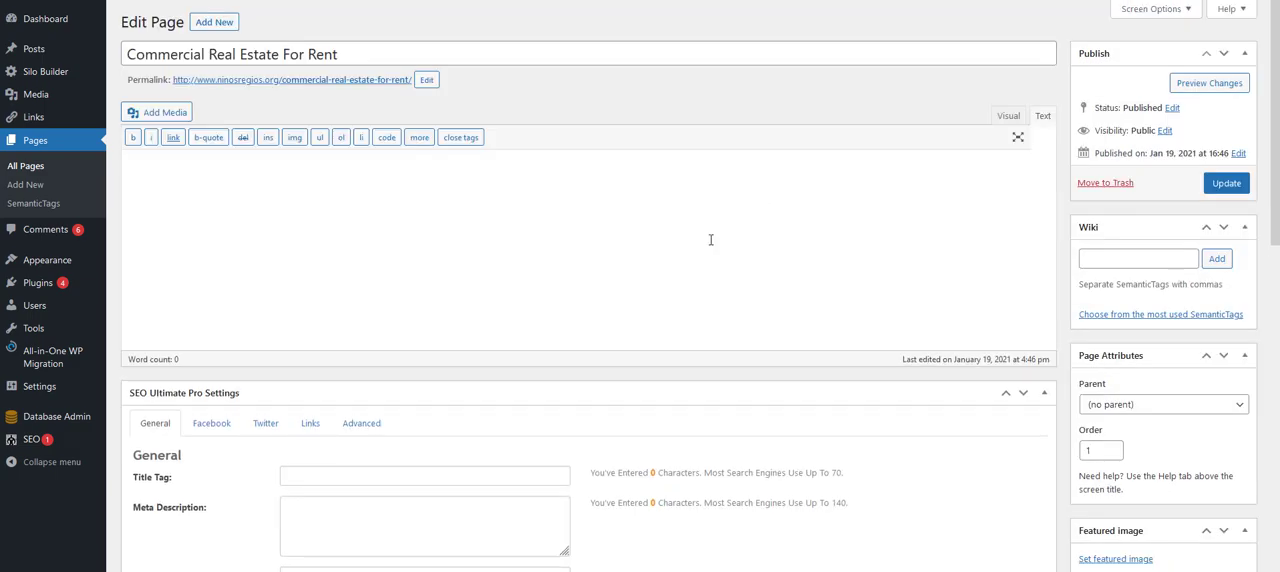
- Copy the "Our Commercial Leasing solution" paragraph from the copywriting tool's product descriptions and paste it into the page body
scroll(704, 244, "down", 3)
scroll(705, 246, "up", 3)
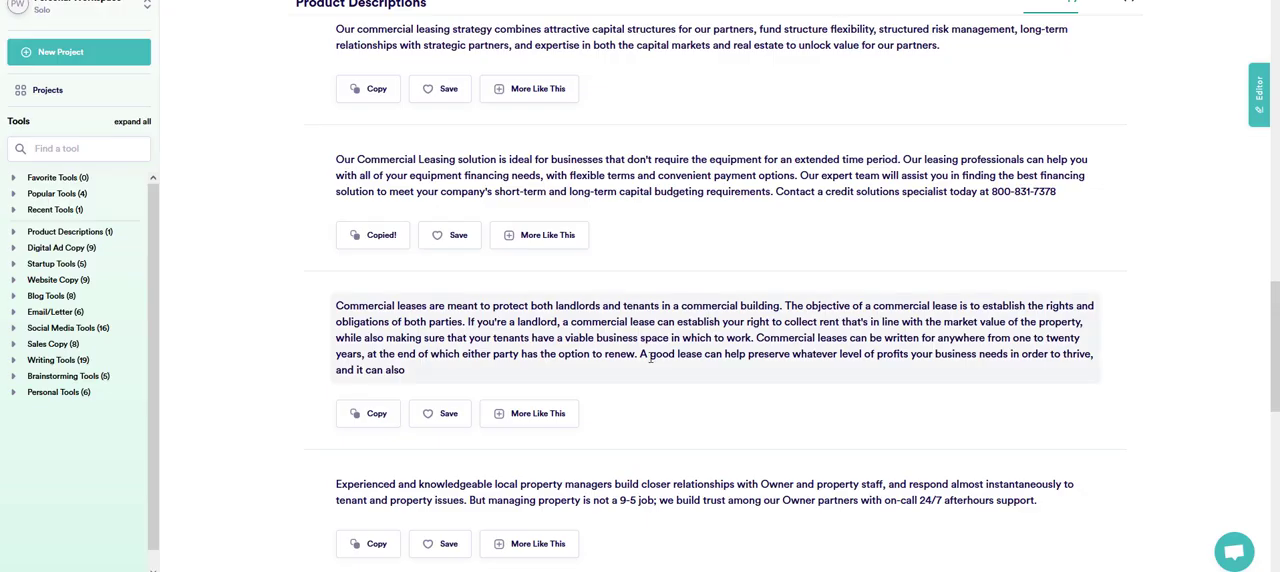
scroll(644, 370, "down", 4)
left_click(372, 411)
scroll(644, 370, "up", 3)
scroll(648, 360, "down", 3)
scroll(651, 366, "up", 5)
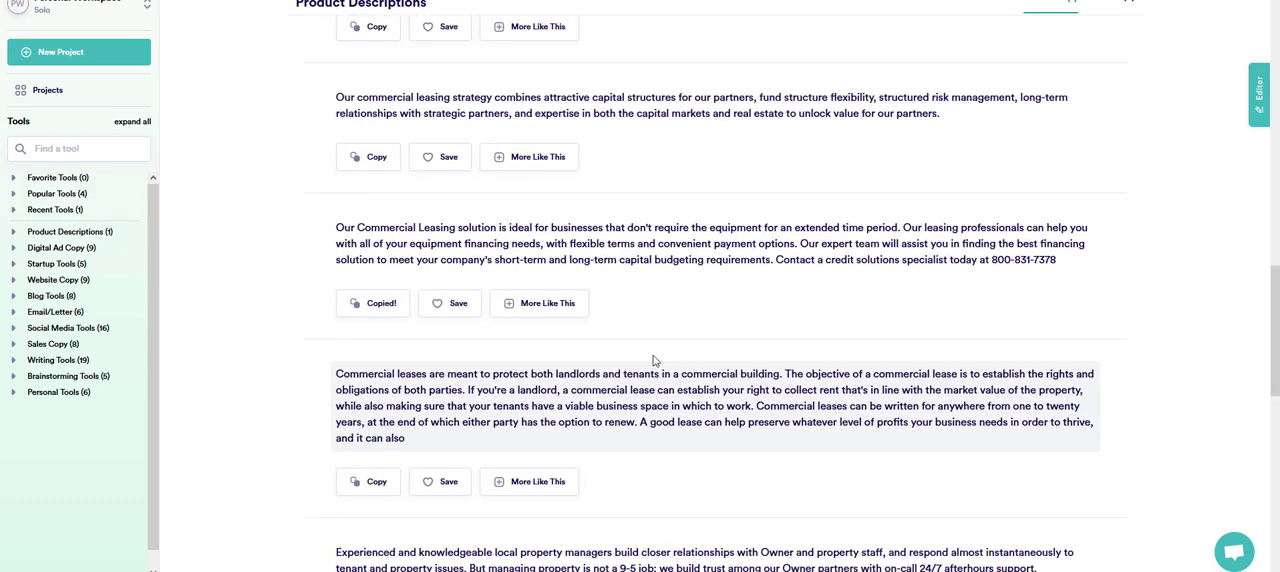
left_click(372, 303)
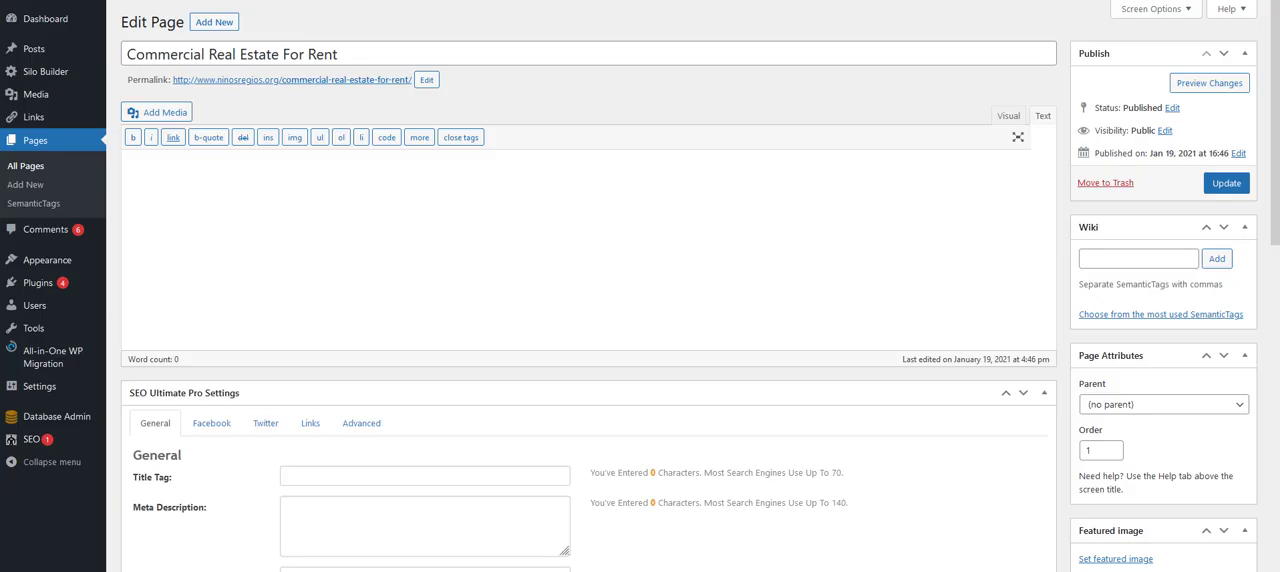
key("ctrl+v")
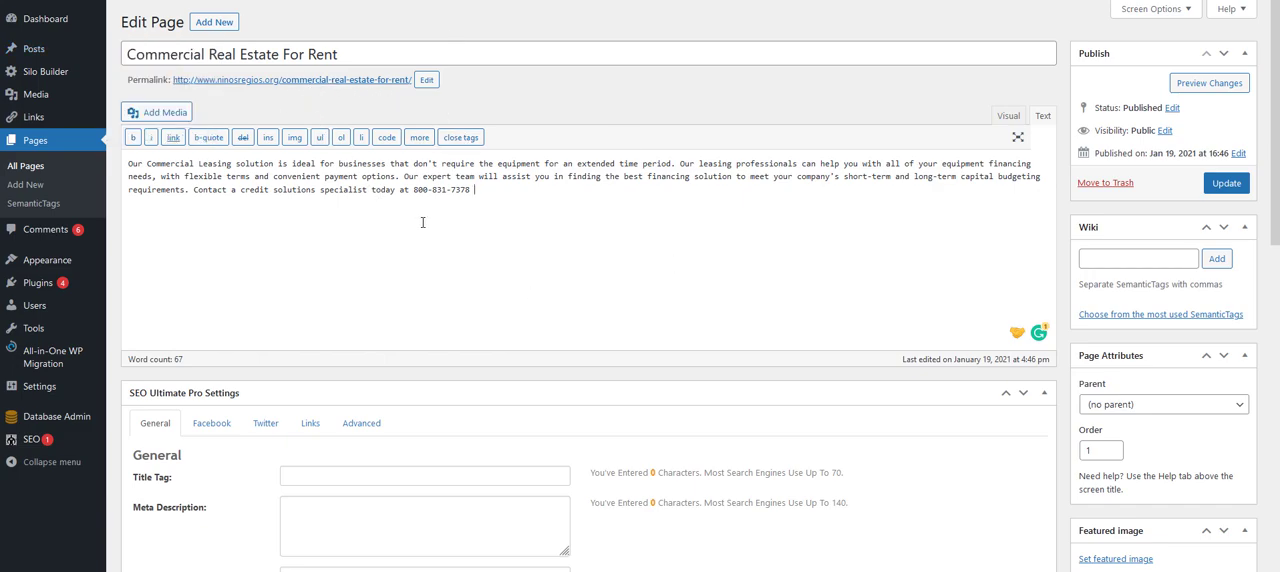
- Set the page's inbound autolink anchor to "for rent" in its SEO Ultimate Pro link settings
scroll(423, 222, "down", 2)
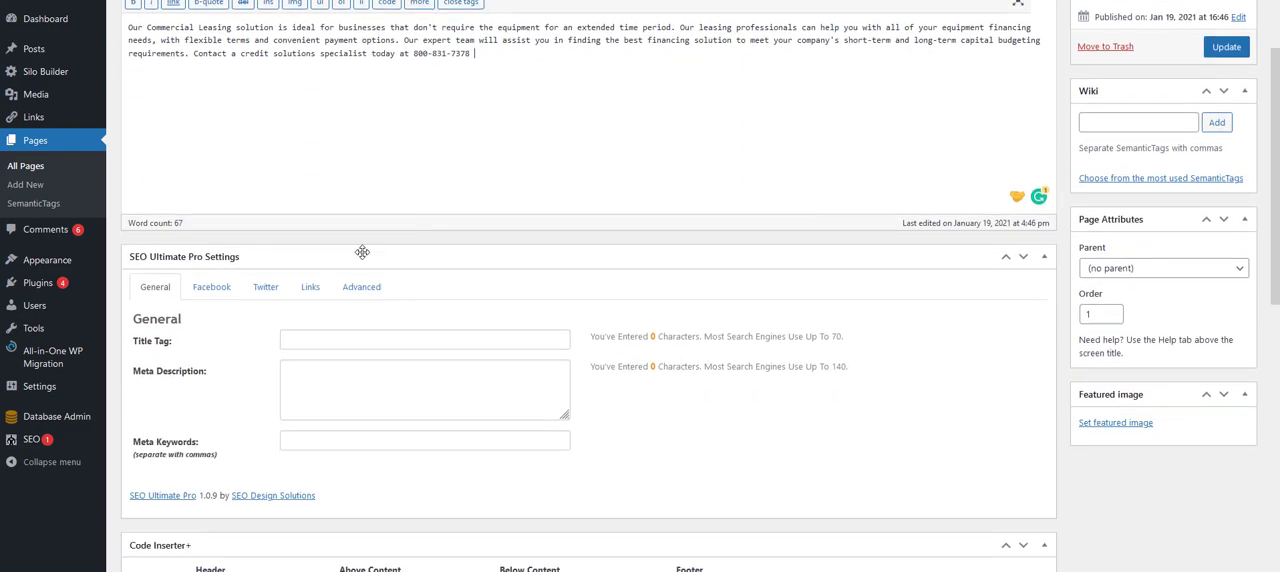
left_click(311, 287)
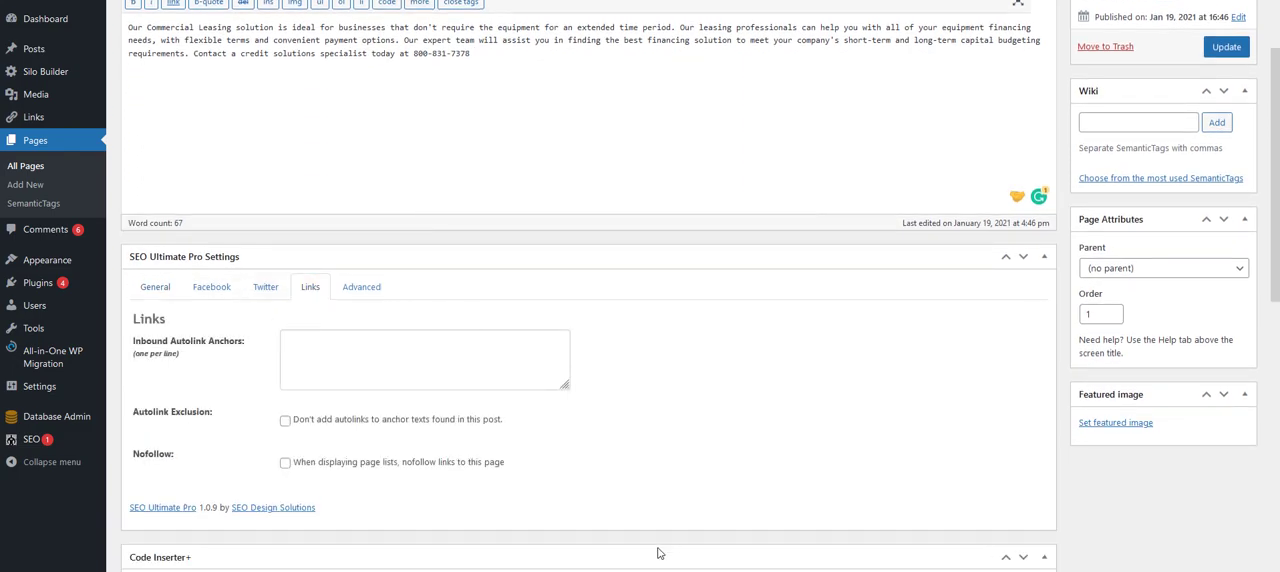
left_click(347, 368)
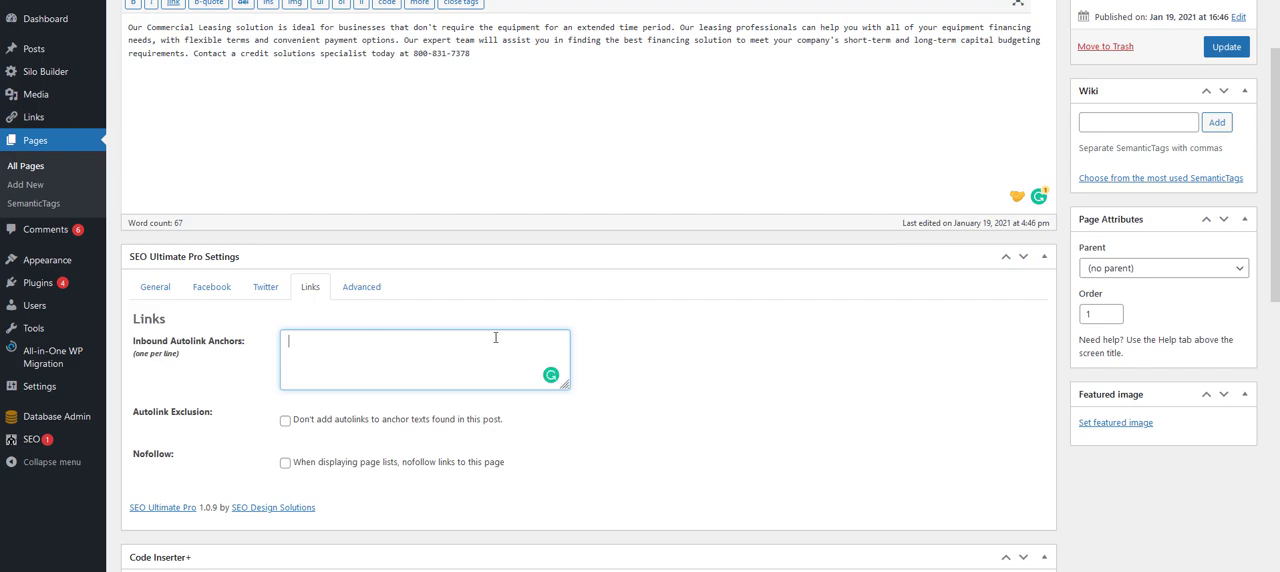
scroll(523, 331, "up", 2)
scroll(522, 335, "down", 3)
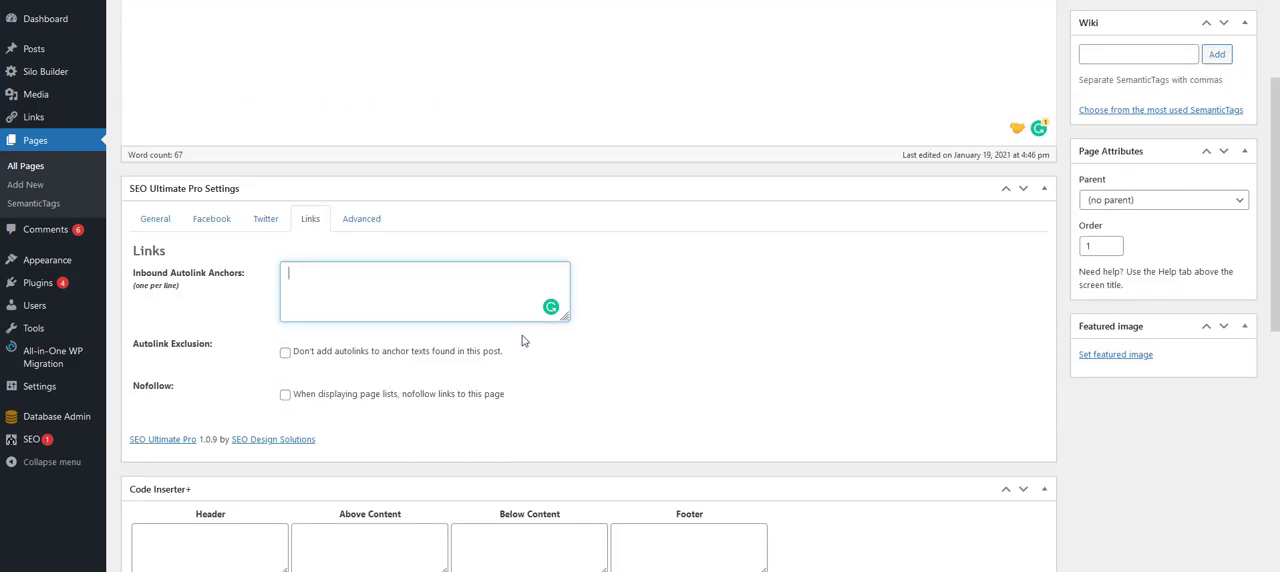
type("for")
key("BackSpace")
key("BackSpace")
key("BackSpace")
key("BackSpace")
type("for rents")
key("BackSpace")
key("BackSpace")
key("BackSpace")
type("ntal")
key("BackSpace")
key("BackSpace")
key("BackSpace")
key("BackSpace")
type("nt")
left_click(640, 350)
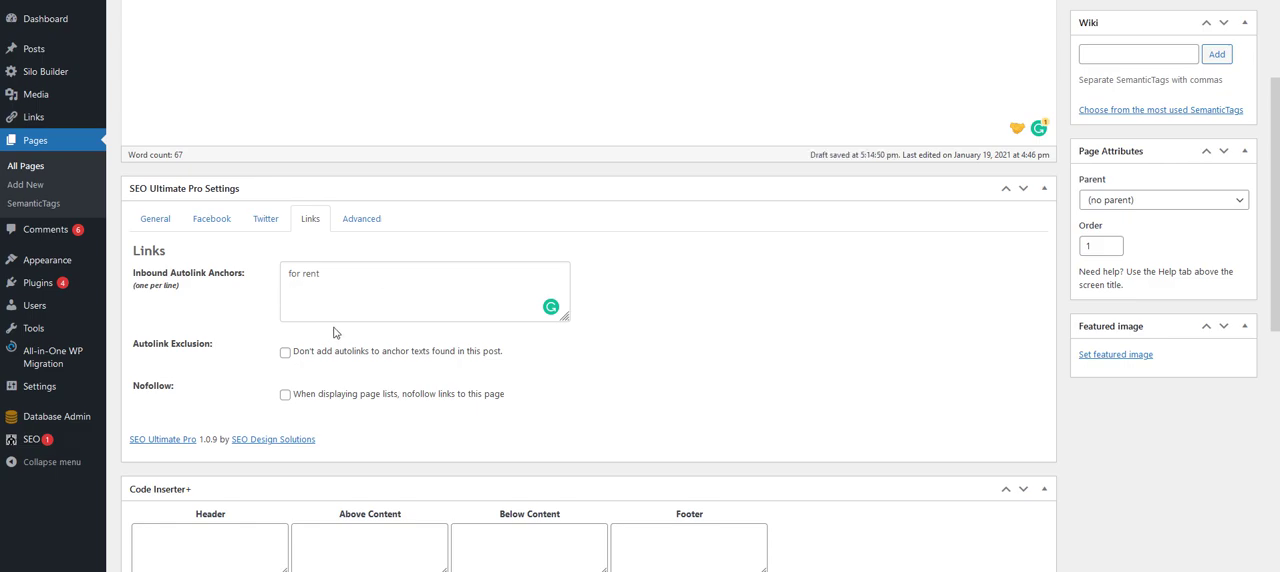
- Try the autolink exclusion option for this page and switch it back off
left_click_drag(330, 281, 288, 278)
left_click(292, 285)
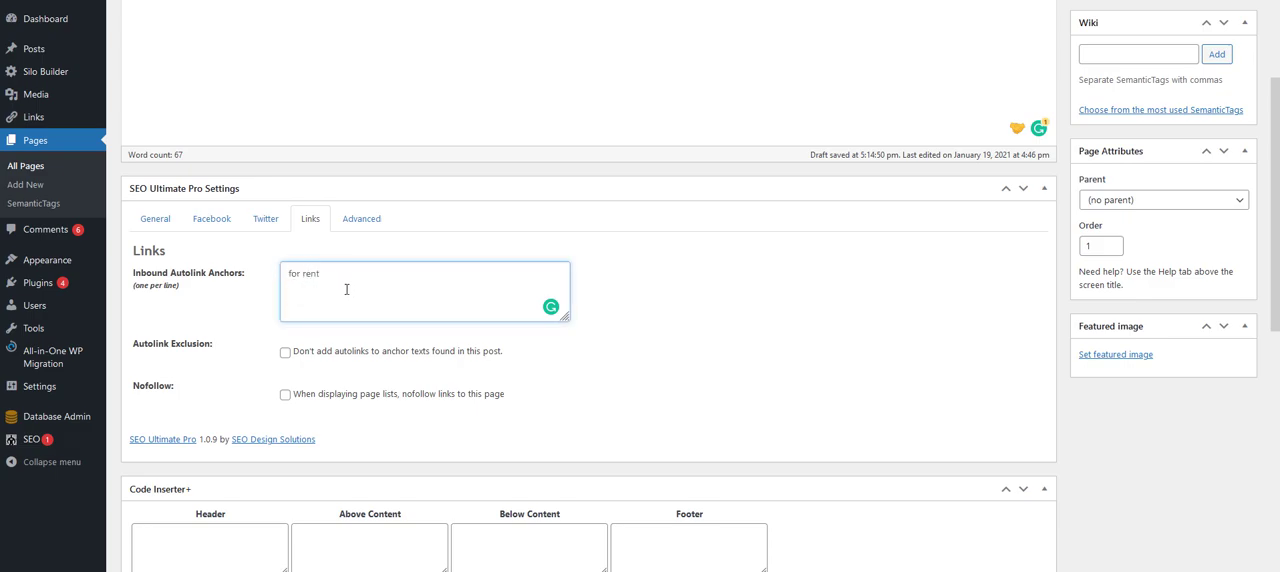
left_click(287, 355)
left_click(286, 355)
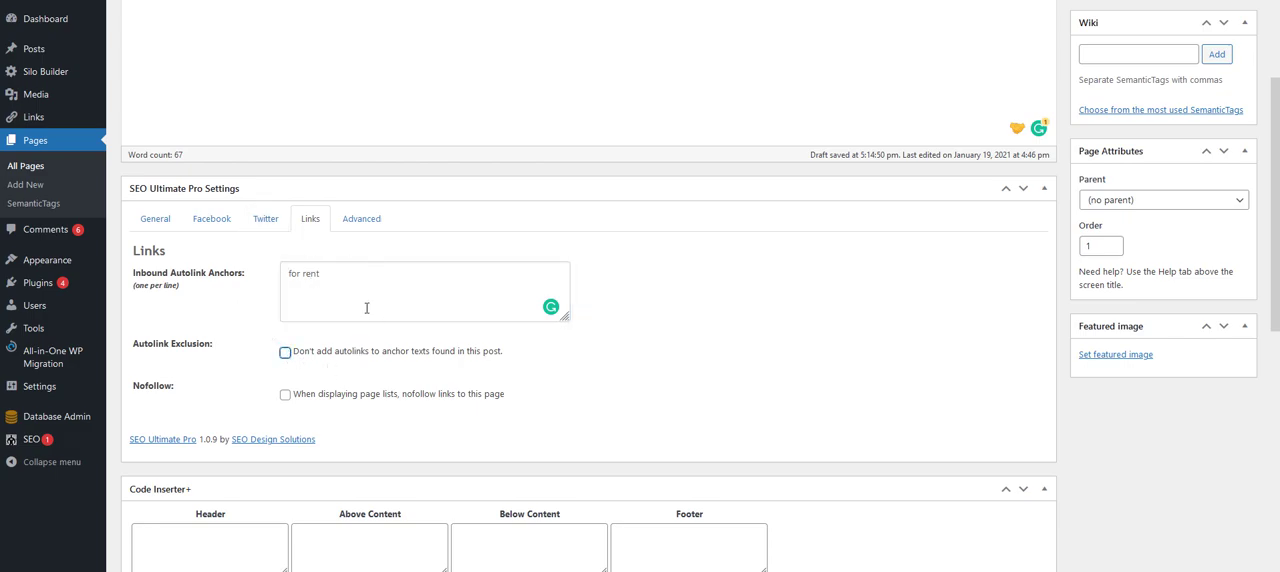
- Update the "Commercial Real Estate For Rent" page with its new text and autolink anchor
scroll(927, 358, "up", 2)
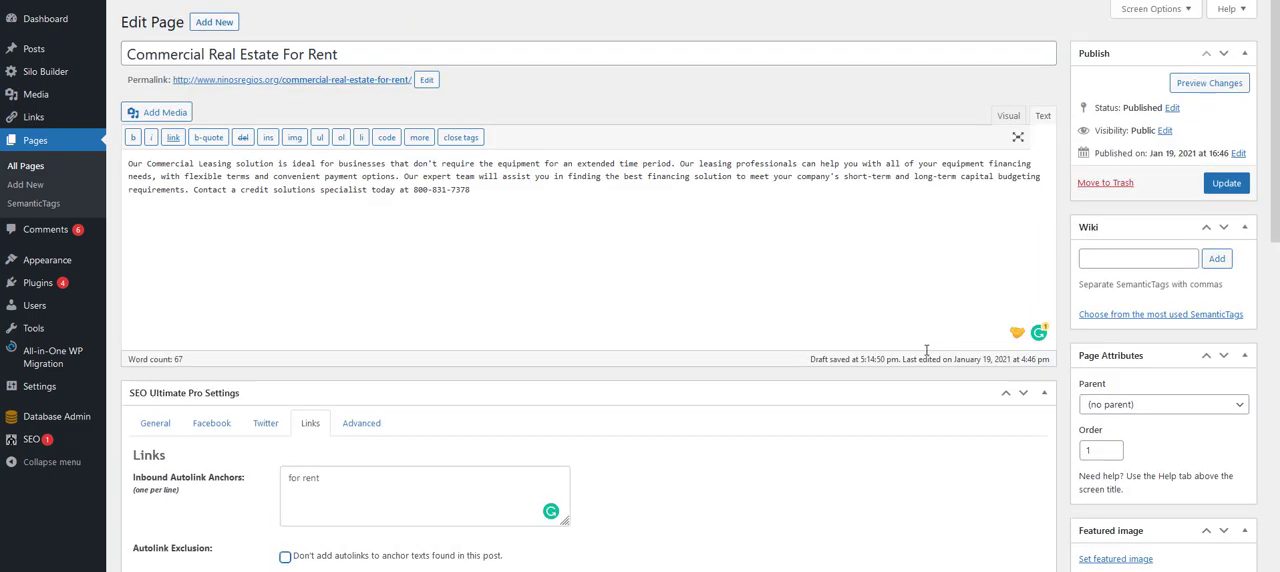
left_click(1228, 185)
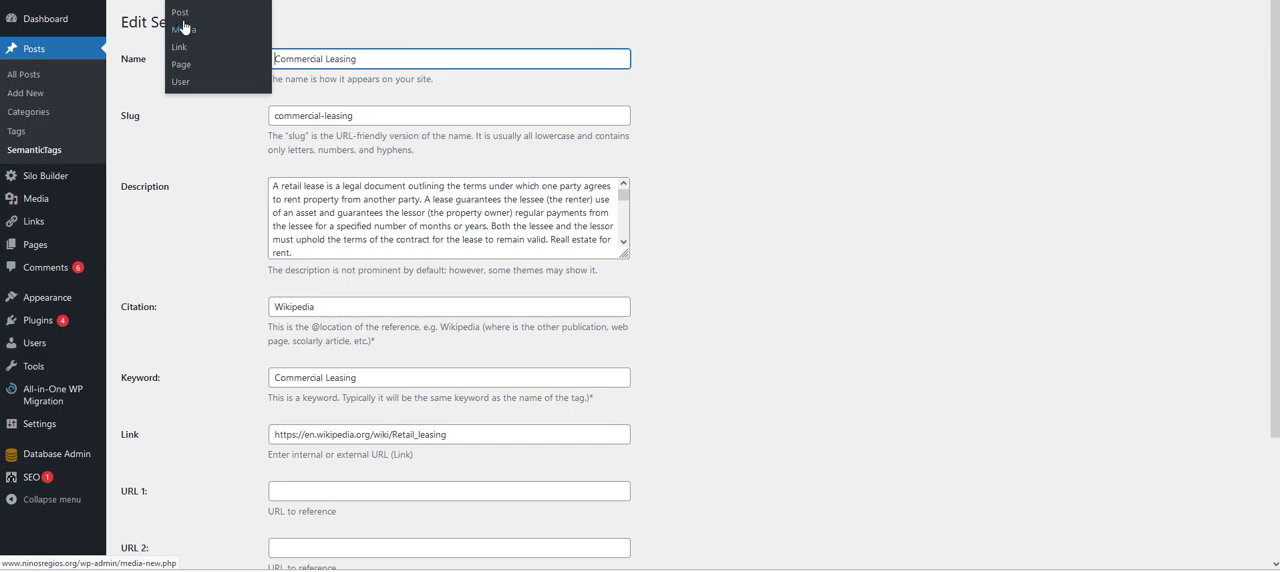
- Create a new post titled "For rent deeplink test"
left_click(182, 13)
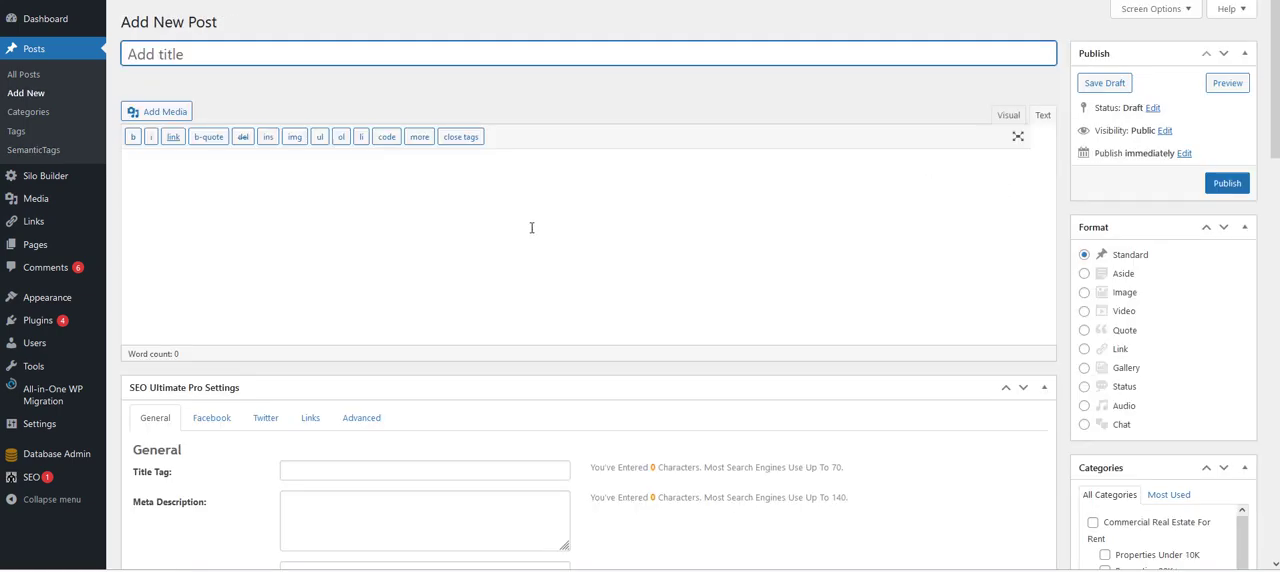
type("Fore")
key("BackSpace")
type("e")
key("BackSpace")
key("BackSpace")
type("rent deeplink est")
key("BackSpace")
key("BackSpace")
key("BackSpace")
key("BackSpace")
type("test")
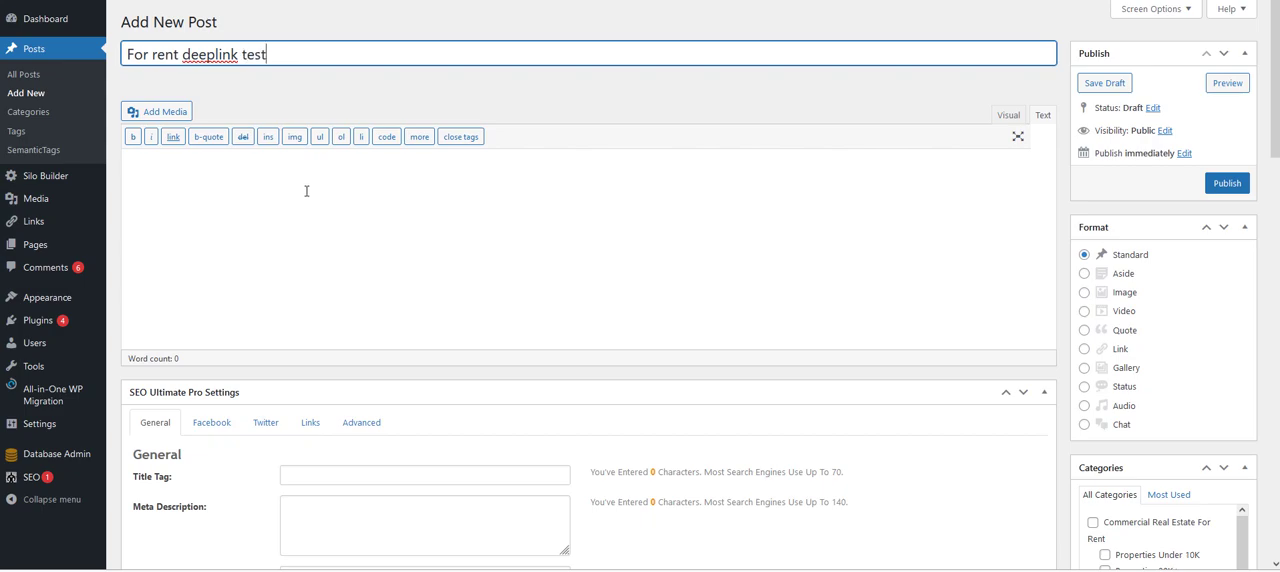
- Write the post body "What if I were to type in real estate for rent."
left_click(306, 189)
type("What if I wer")
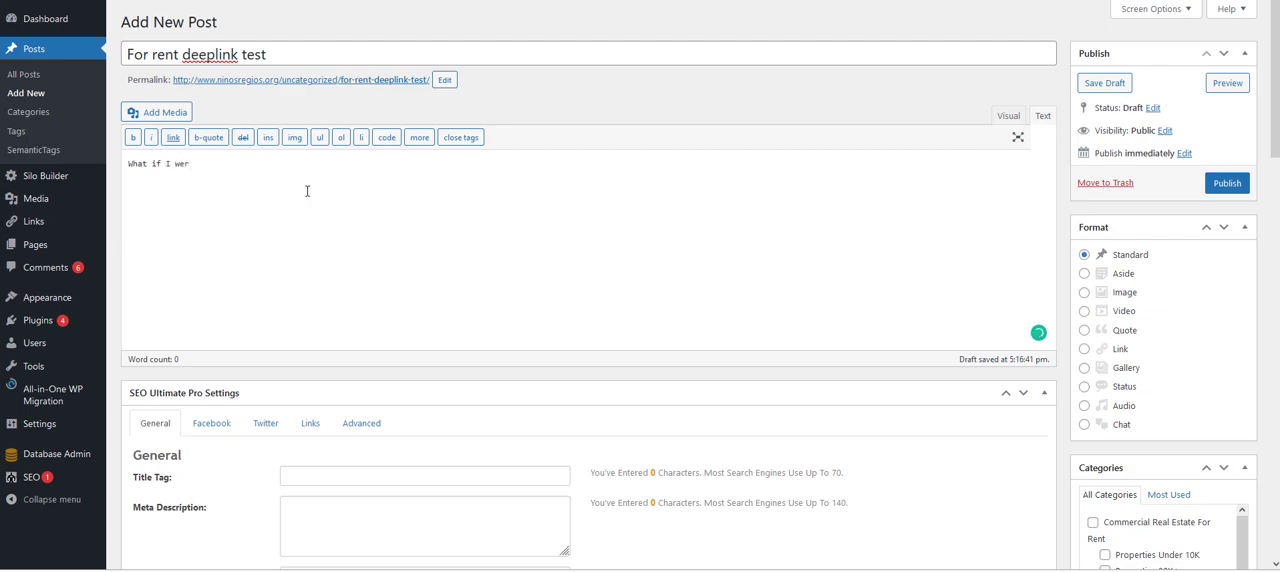
type("e to type in real esat")
key("BackSpace")
key("BackSpace")
key("BackSpace")
type("ate")
key("BackSpace")
key("BackSpace")
key("BackSpace")
type("state tor rent")
- Publish the post and follow the "for rent" link in its live view
left_click(1226, 183)
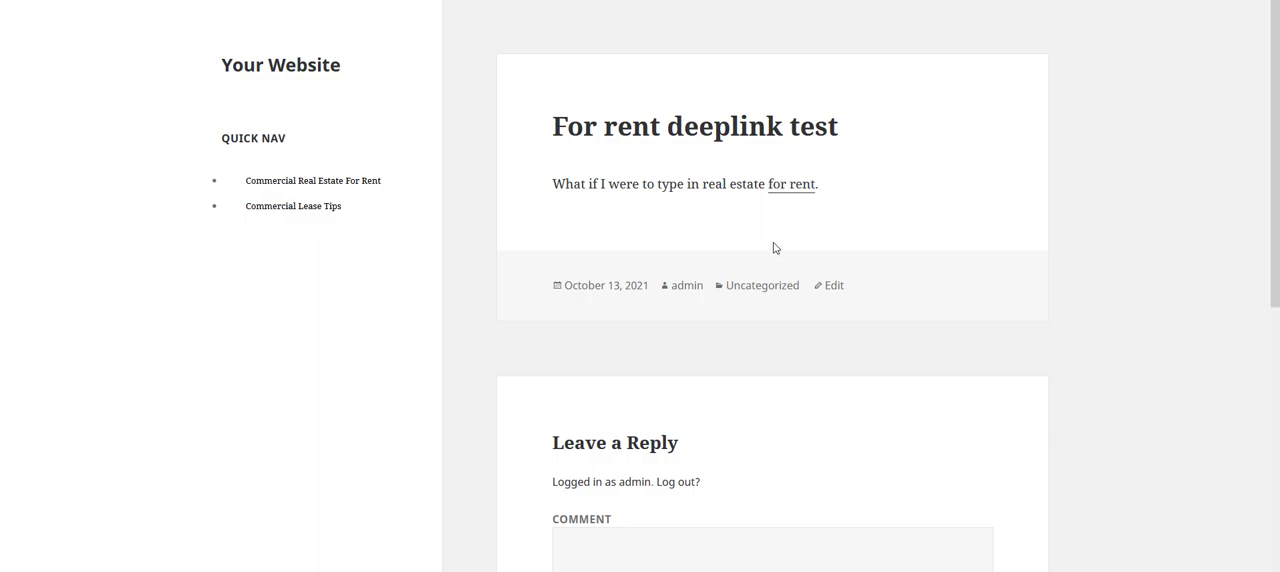
left_click(800, 186)
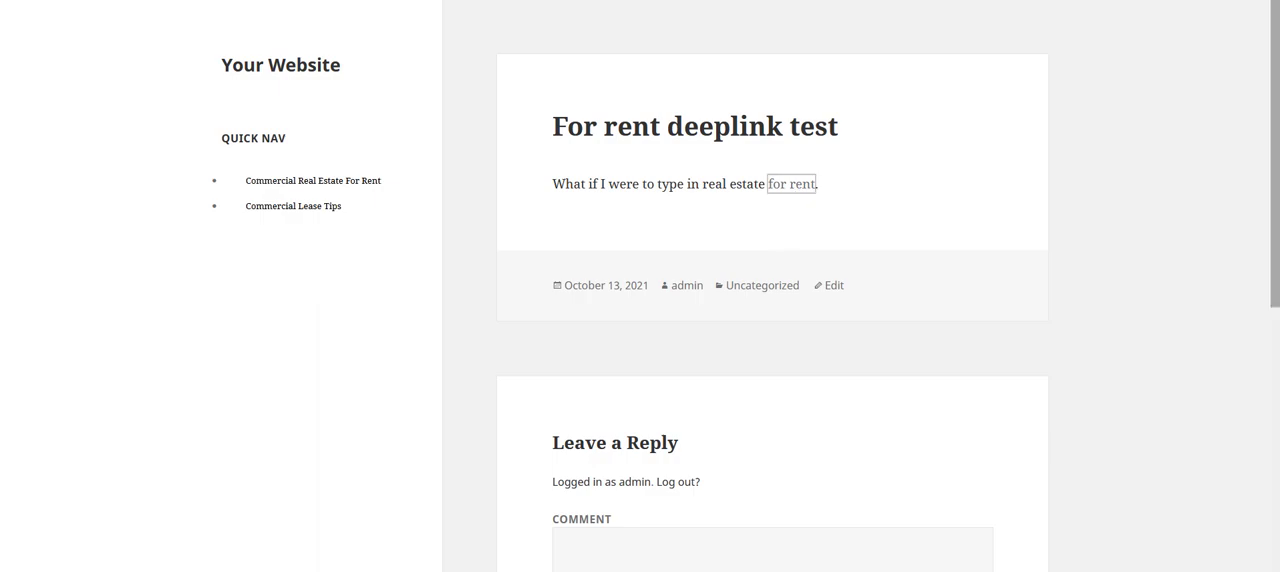